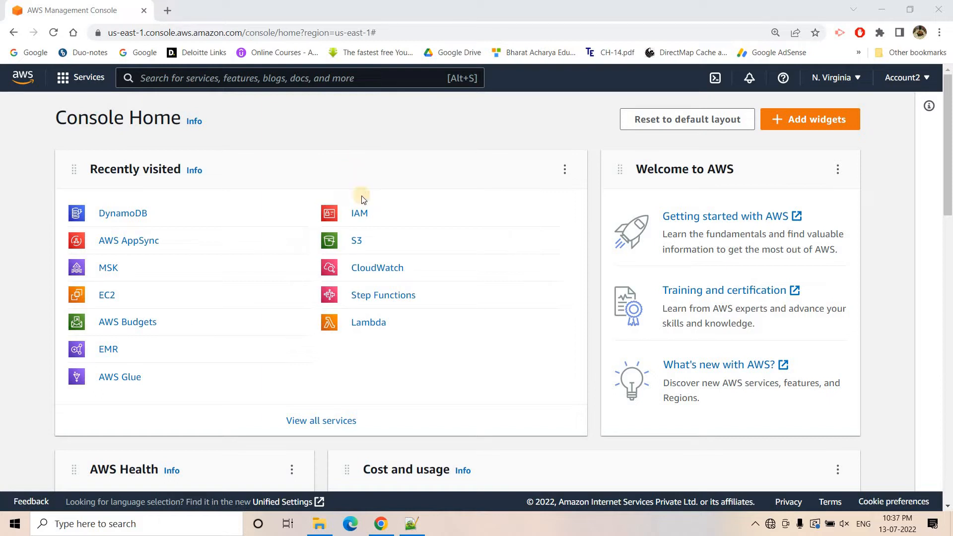
# Open the S3 service from the recently visited services
pyautogui.click(359, 243)
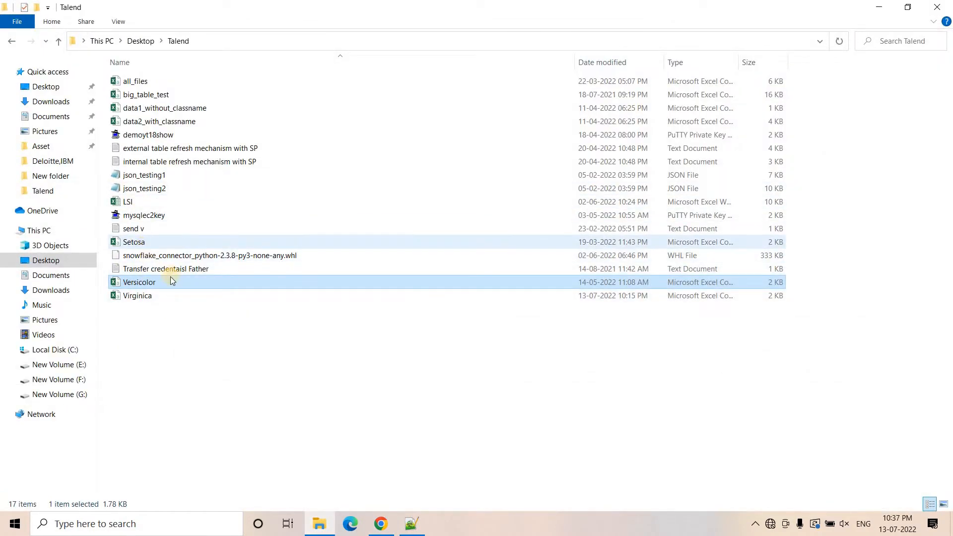
# Switch to File Explorer, open the Setosa CSV file from the Talend folder in Excel and dismiss the activation wizard
pyautogui.doubleClick(147, 241)
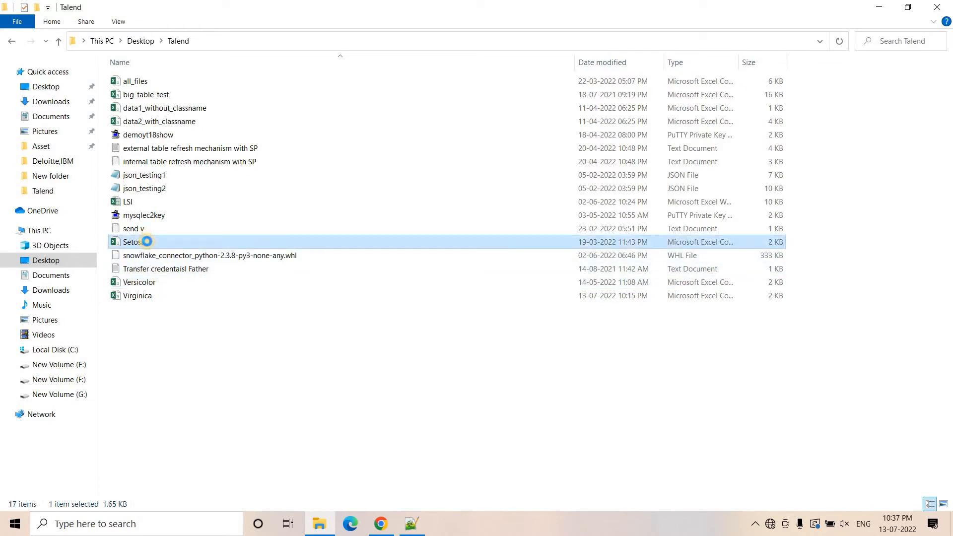
pyautogui.rightClick(142, 245)
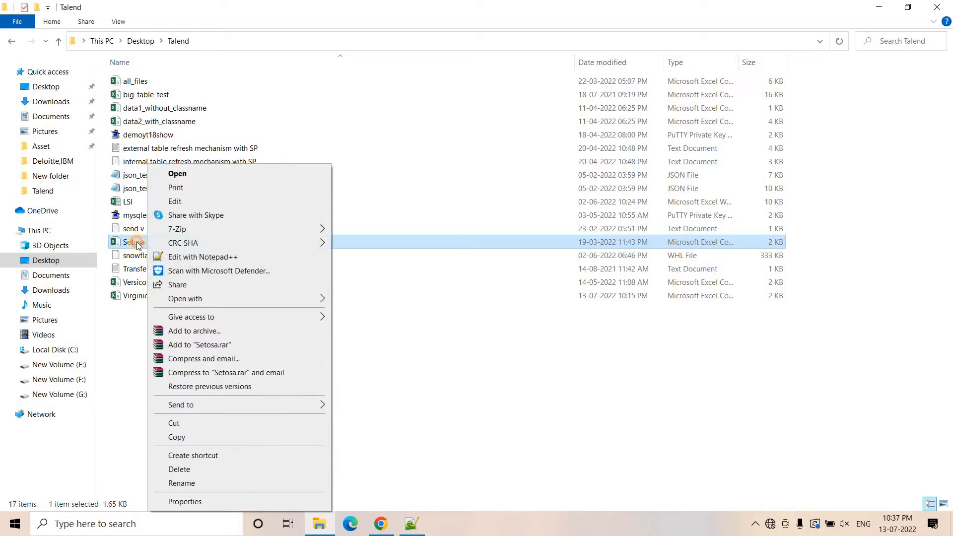
pyautogui.click(136, 242)
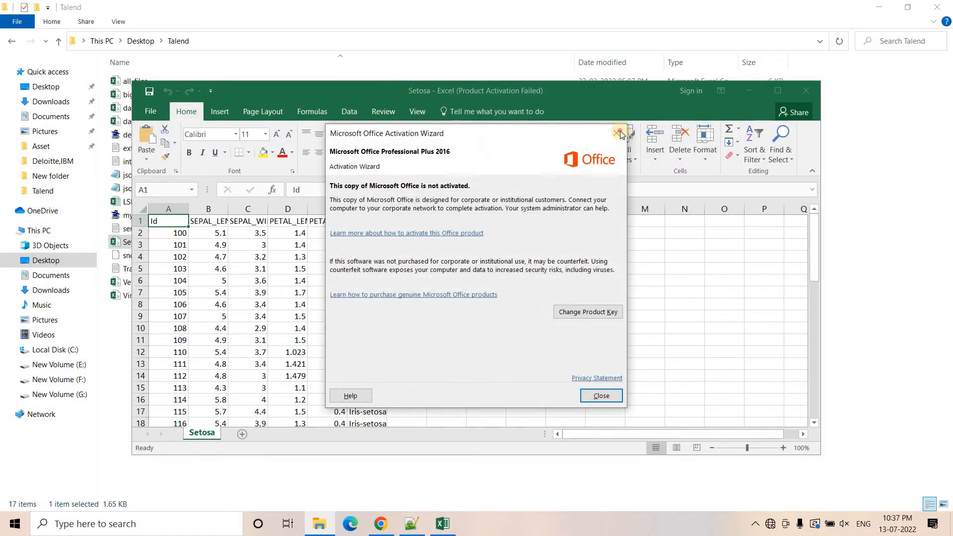
pyautogui.click(615, 134)
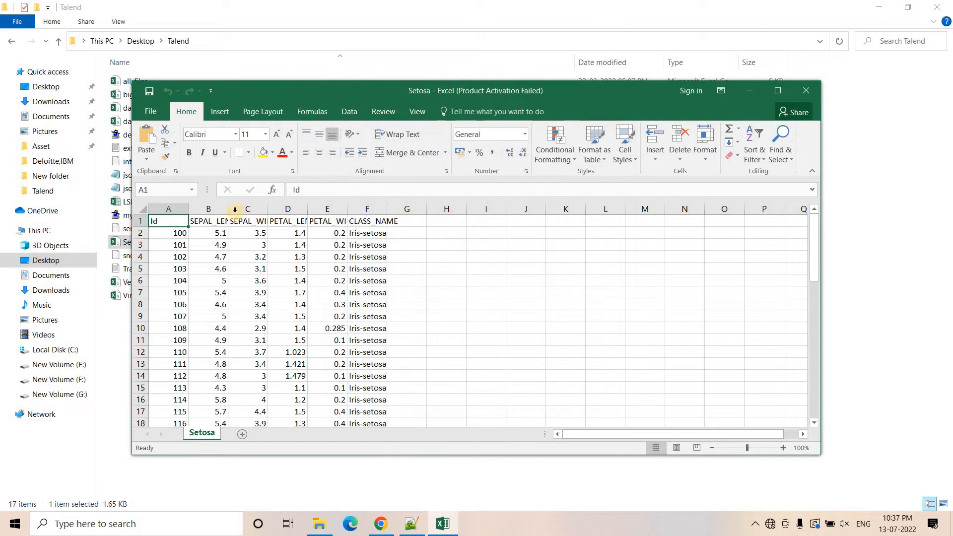
# Fit the Setosa sheet's column widths to examine its headers and CLASS_NAME values, closing the file without saving
pyautogui.hotkey('ctrl', 'a')
pyautogui.doubleClick(189, 208)
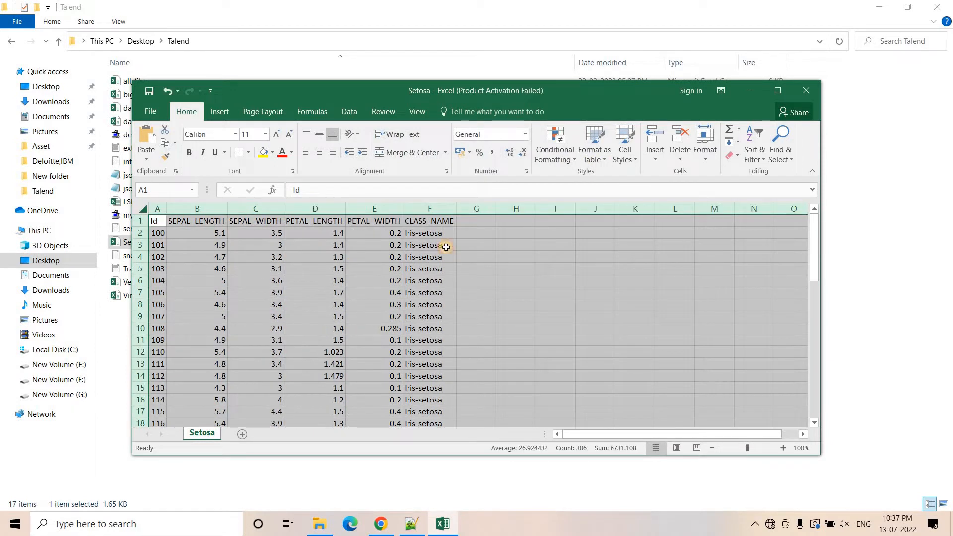
pyautogui.click(382, 268)
pyautogui.click(434, 223)
pyautogui.moveTo(434, 233); pyautogui.dragTo(433, 361)
pyautogui.click(449, 354)
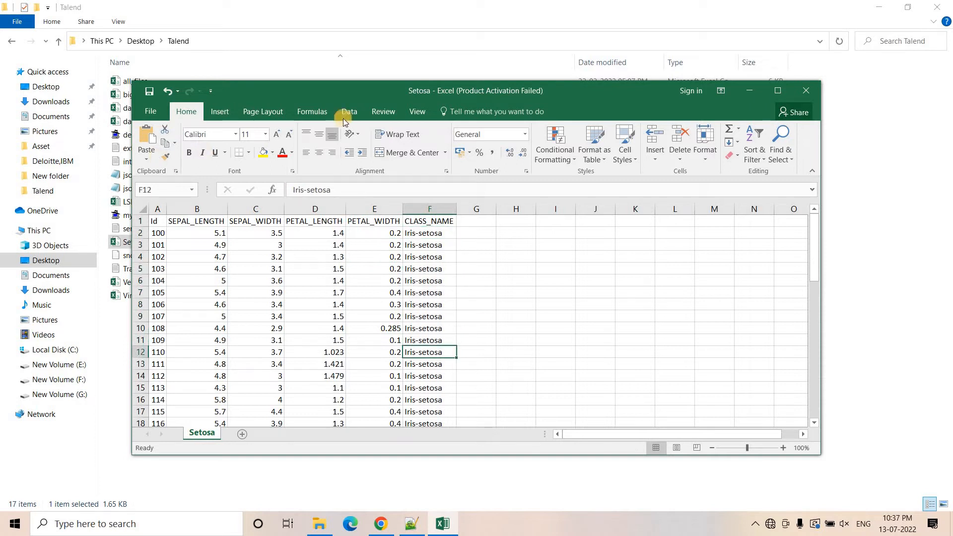
pyautogui.click(814, 90)
pyautogui.click(477, 274)
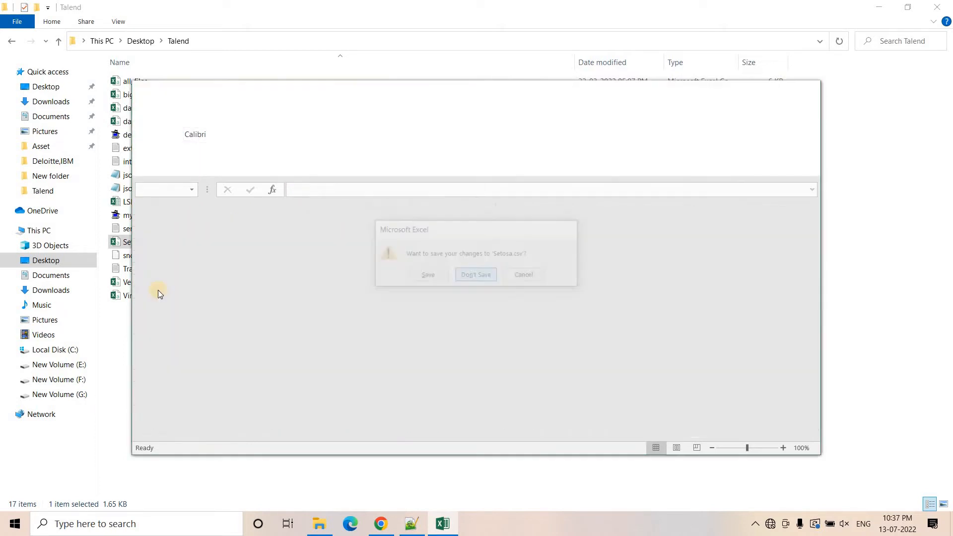
# Open the Versicolor CSV file in Excel, examine its columns and rows, and close it without saving
pyautogui.doubleClick(156, 276)
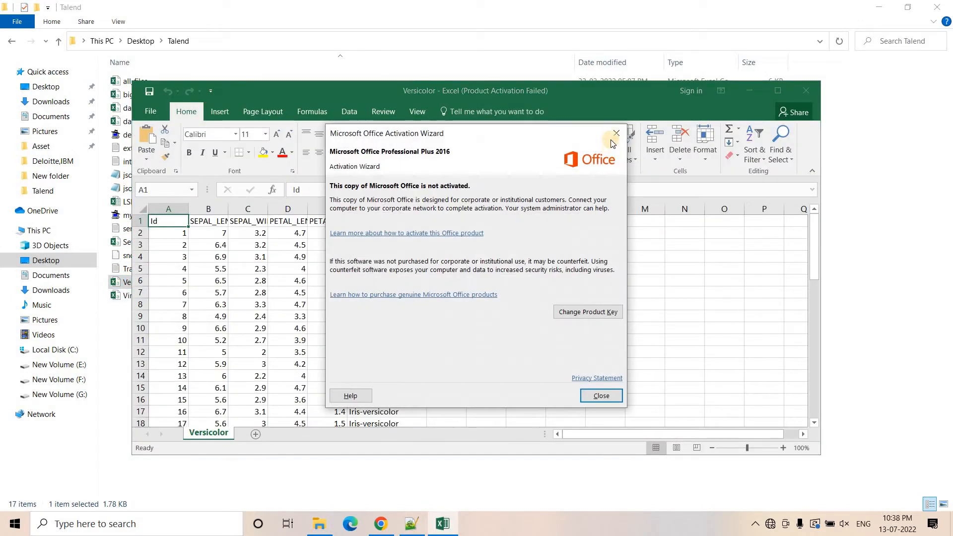
pyautogui.click(616, 134)
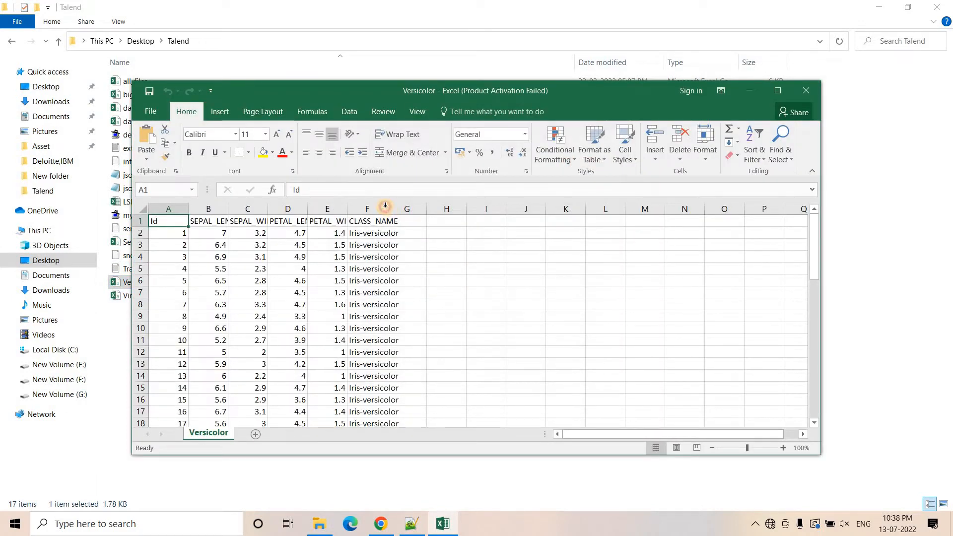
pyautogui.doubleClick(386, 205)
pyautogui.scroll(-11, 385, 297)
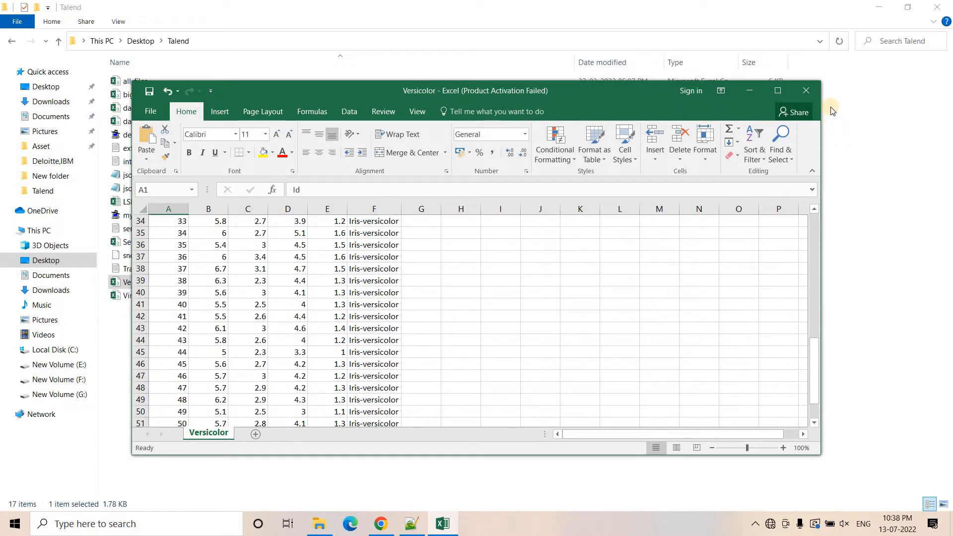
pyautogui.click(805, 90)
pyautogui.click(481, 274)
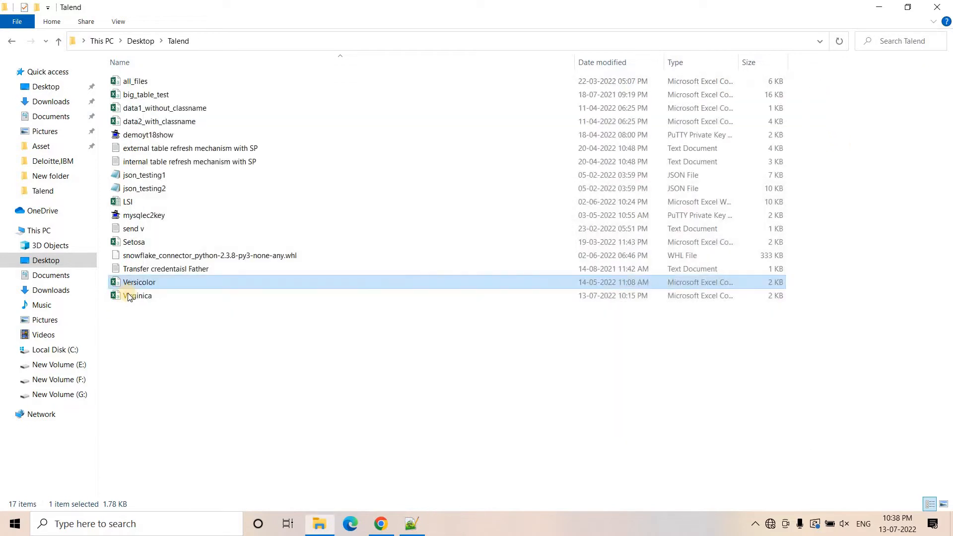
# Open the Virginica CSV file in Excel and examine its column headers and data
pyautogui.doubleClick(134, 295)
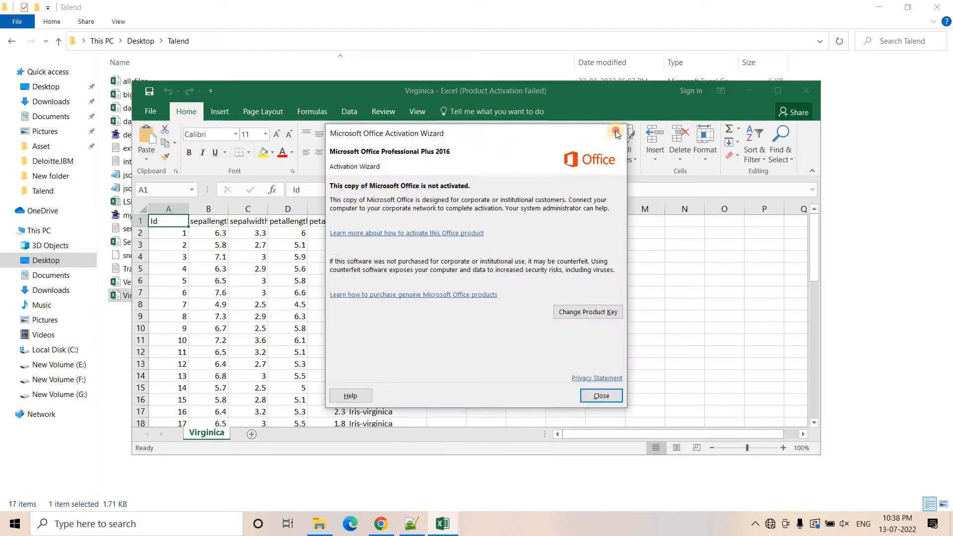
pyautogui.click(616, 132)
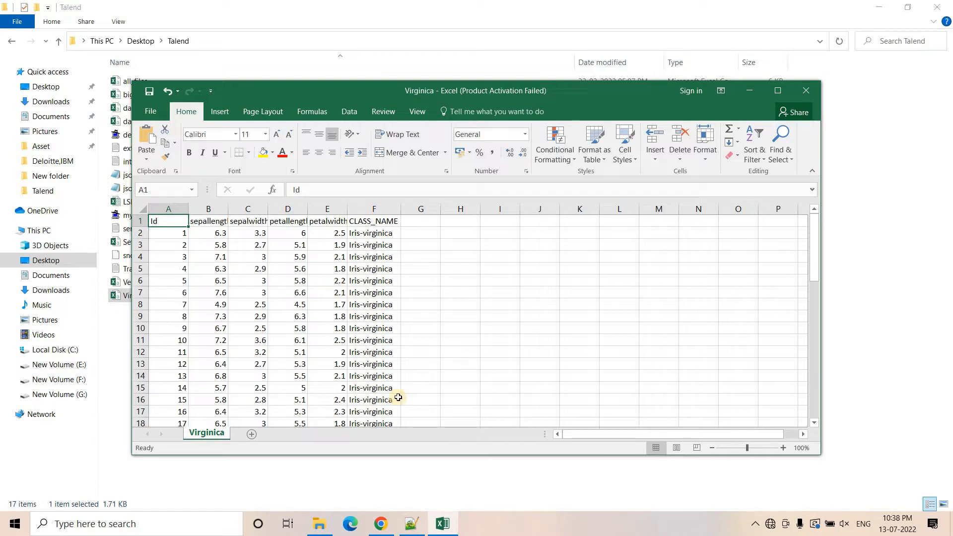
# Switch to the S3 console in Chrome and create a bucket named demoonecrawlermultiplelocation with the default settings
pyautogui.click(380, 522)
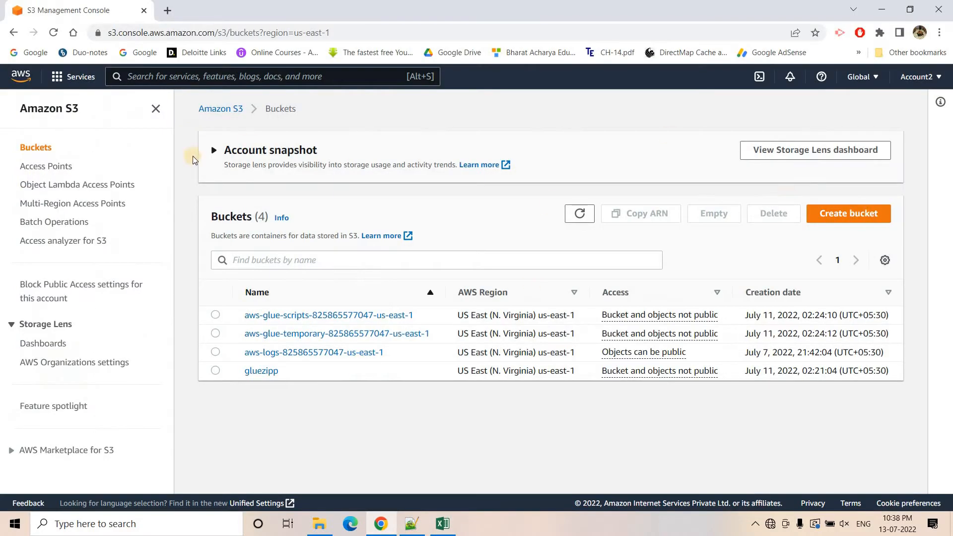
pyautogui.click(850, 214)
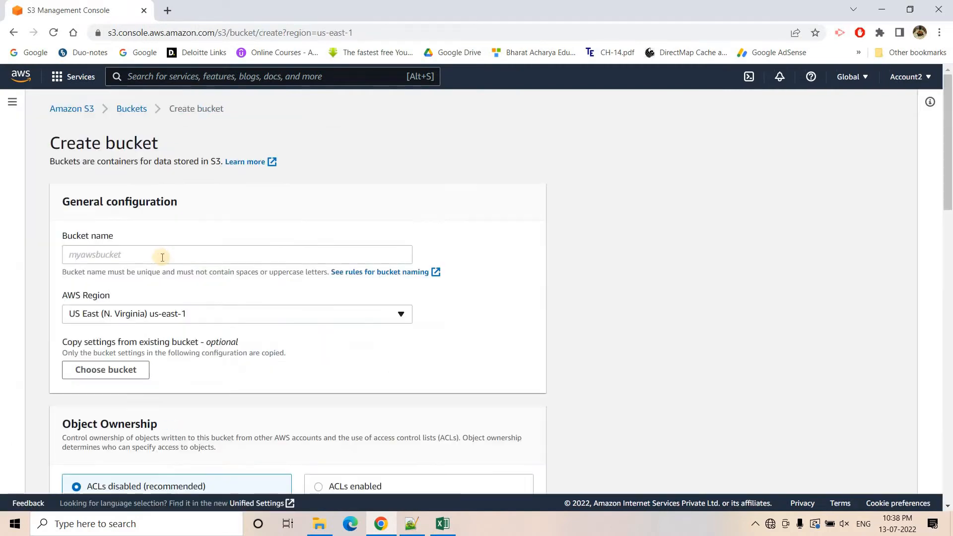
pyautogui.click(163, 256)
pyautogui.write('demoonecrawlermultiple')
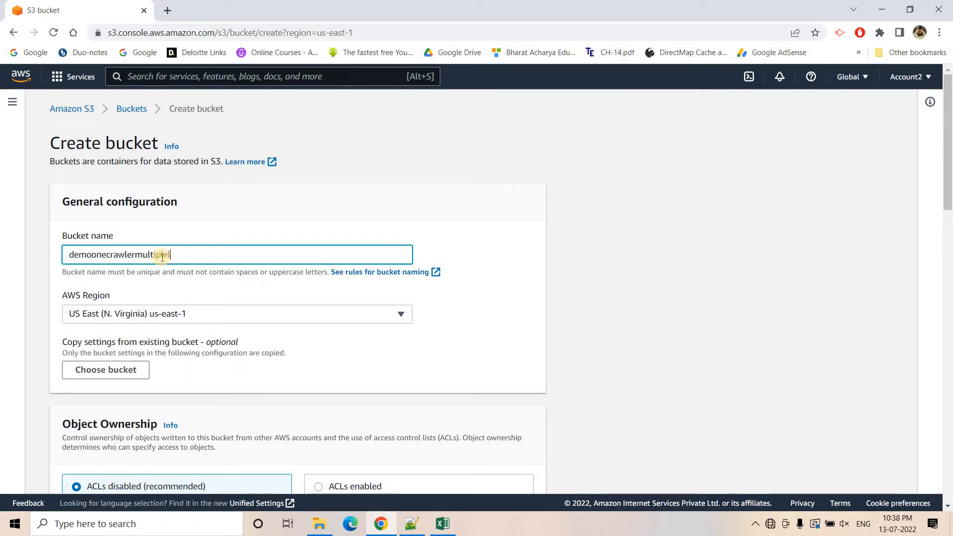
pyautogui.write('tion')
pyautogui.scroll(-20, 435, 400)
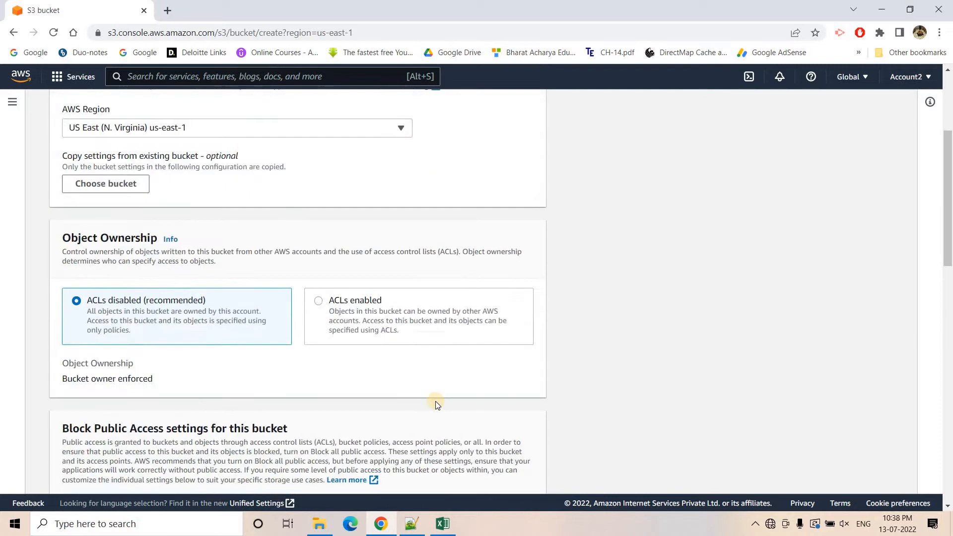
pyautogui.scroll(-2, 506, 475)
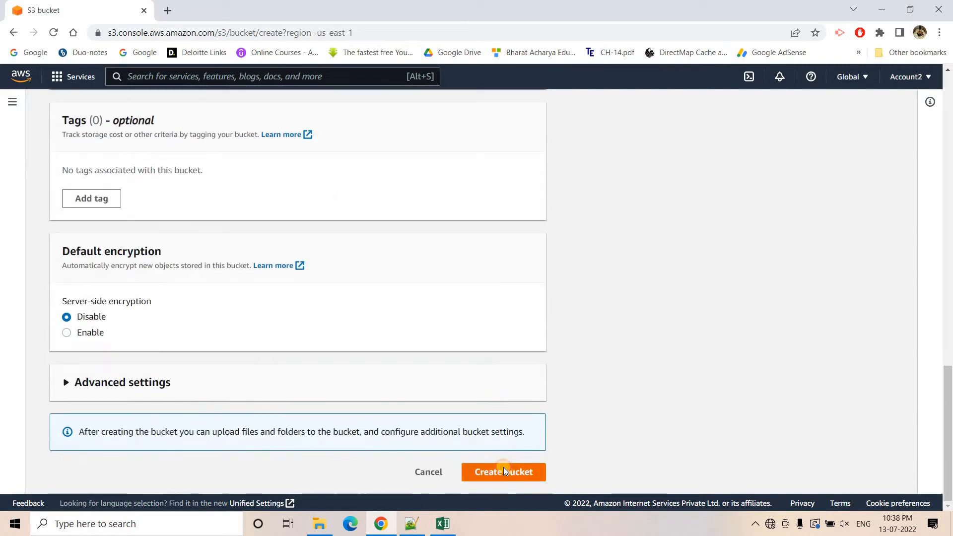
pyautogui.click(503, 469)
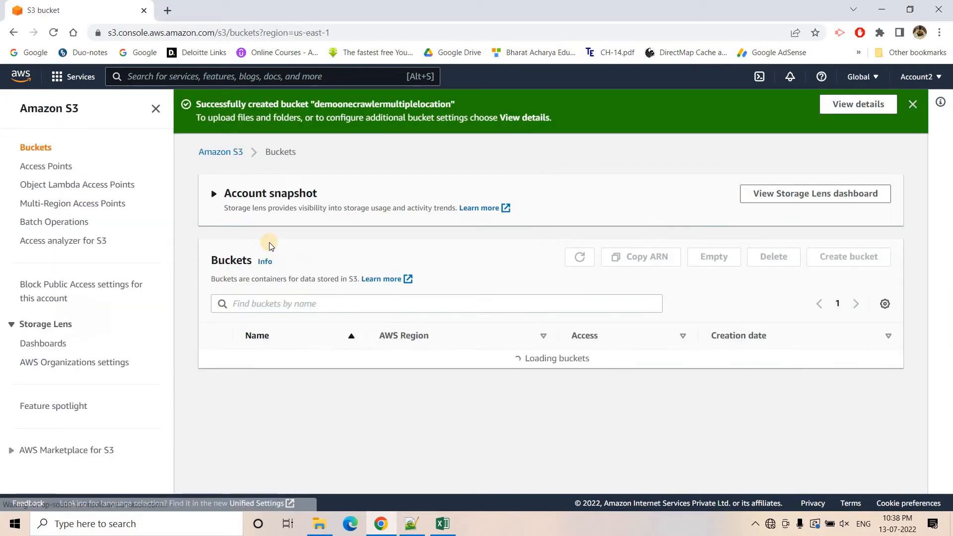
# Open the demoonecrawlermultiplelocation bucket and create a folder named setosa in it
pyautogui.click(282, 415)
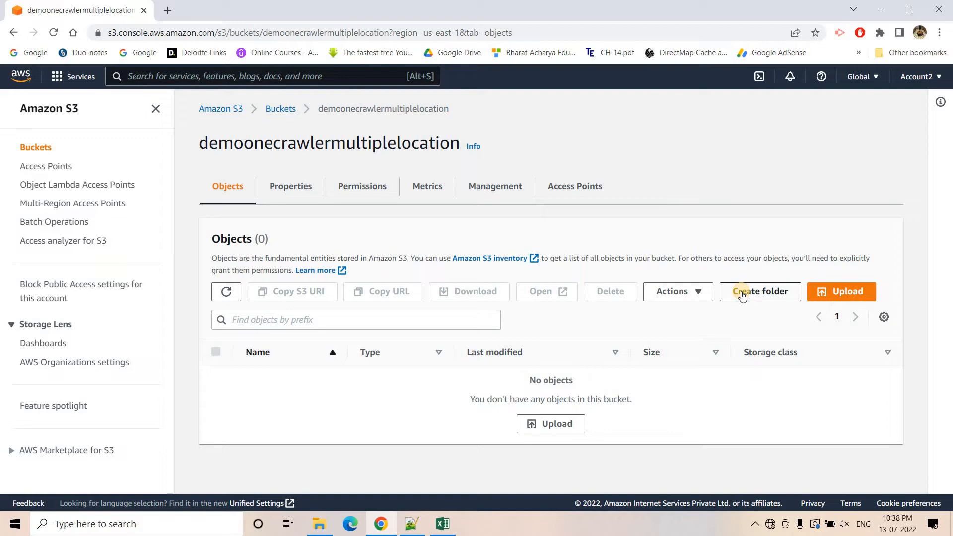
pyautogui.click(742, 293)
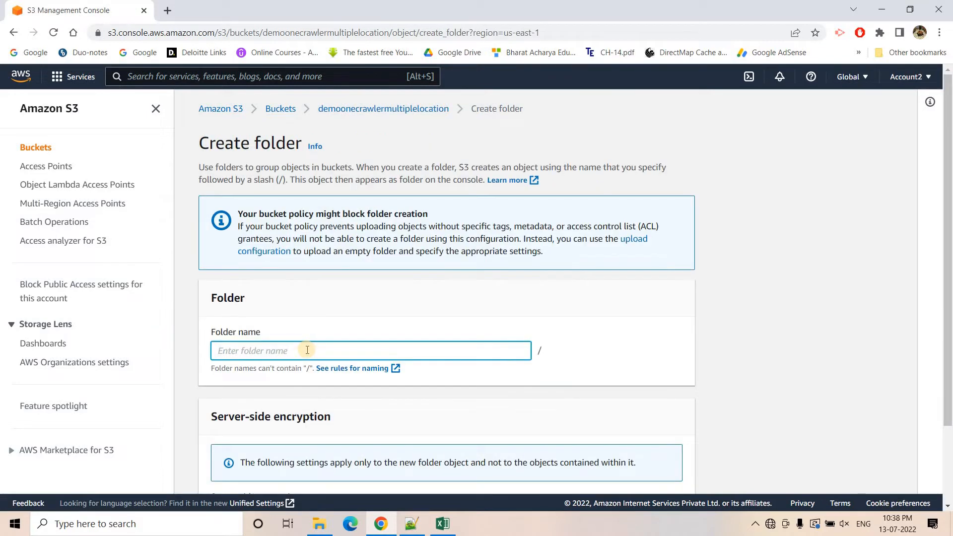
pyautogui.write('set')
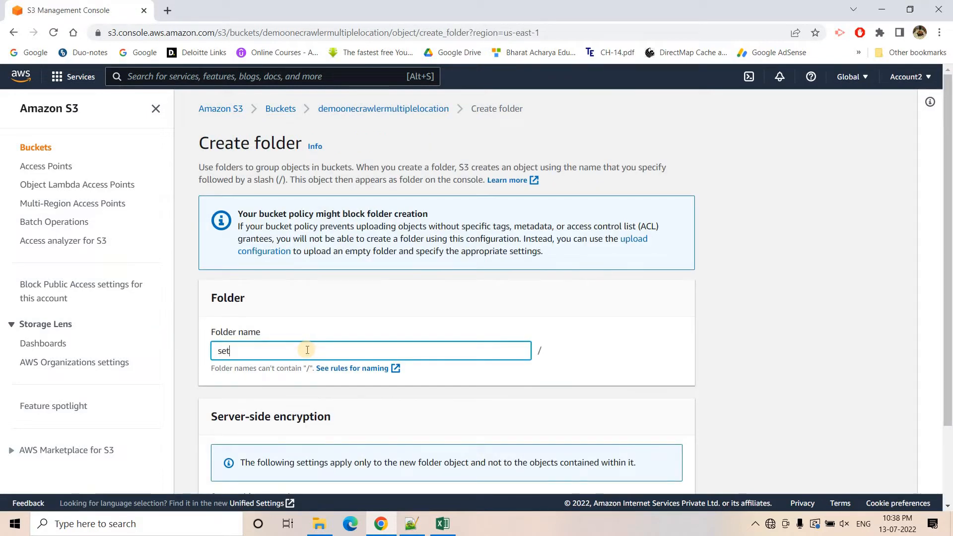
pyautogui.write('osa')
pyautogui.scroll(-2, 604, 410)
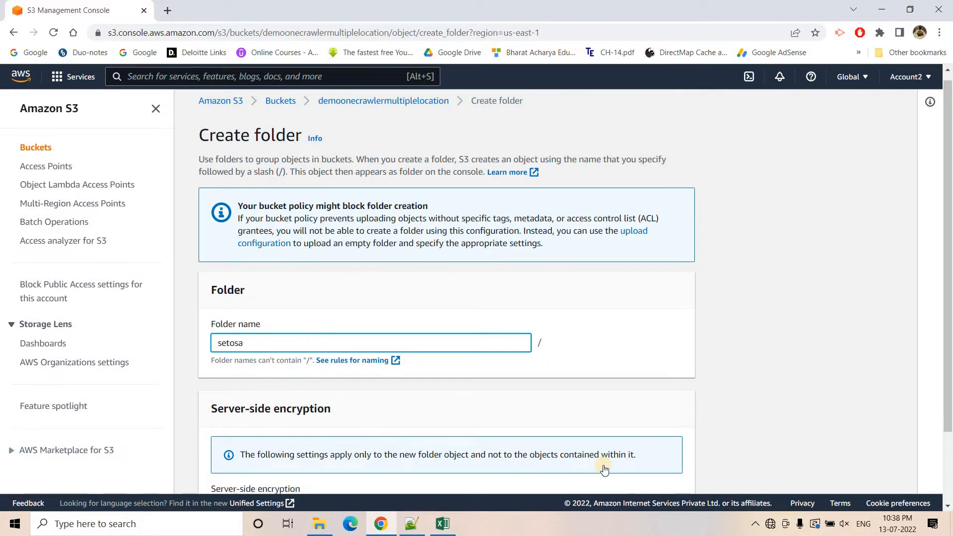
pyautogui.click(634, 434)
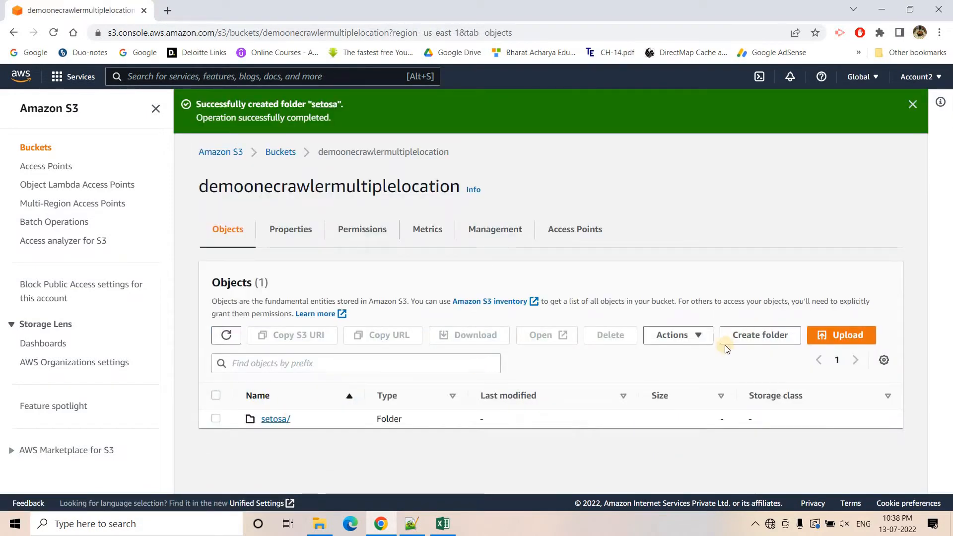
# Create a folder named virginica in the demoonecrawlermultiplelocation bucket
pyautogui.click(765, 335)
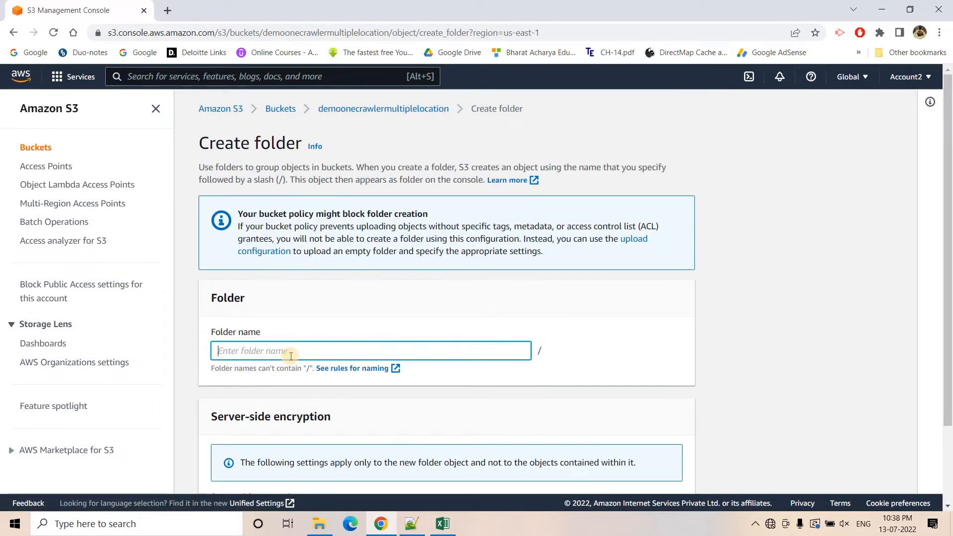
pyautogui.write('virginica')
pyautogui.scroll(-2, 291, 355)
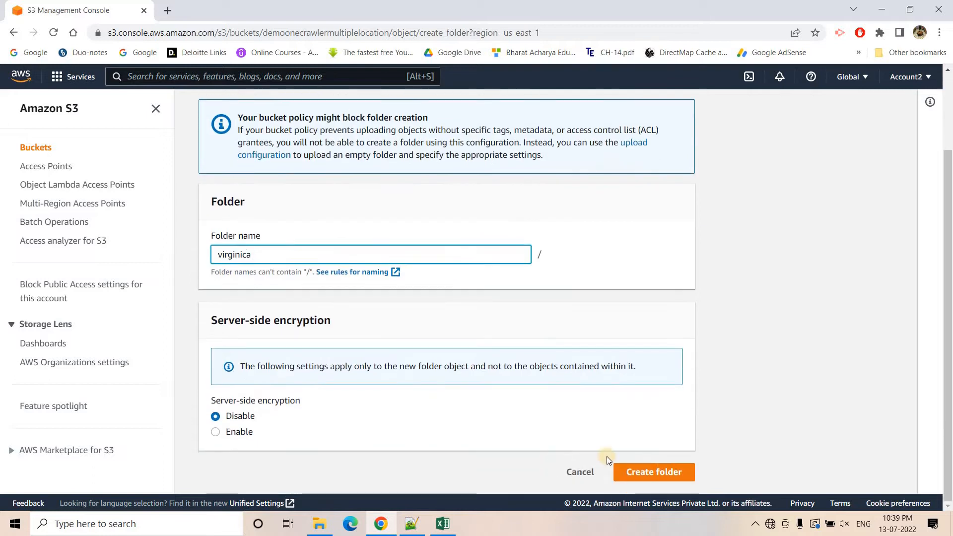
pyautogui.click(663, 470)
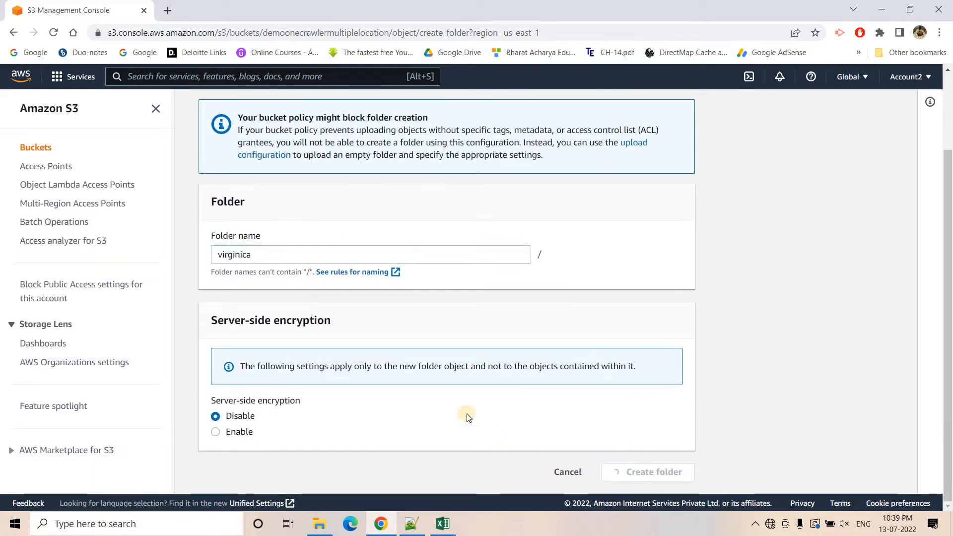
# Create a folder named versicolor in the demoonecrawlermultiplelocation bucket
pyautogui.click(743, 342)
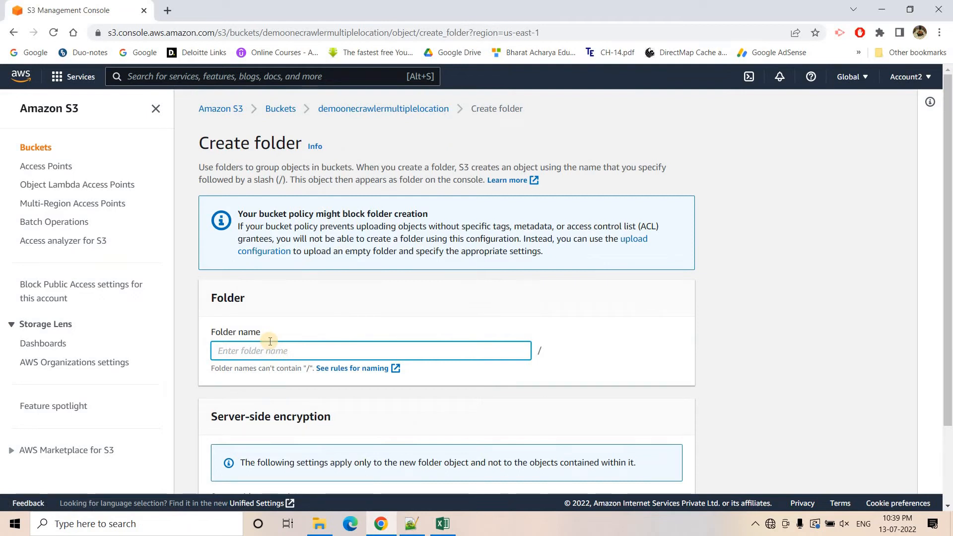
pyautogui.write('versicolor')
pyautogui.scroll(-2, 644, 459)
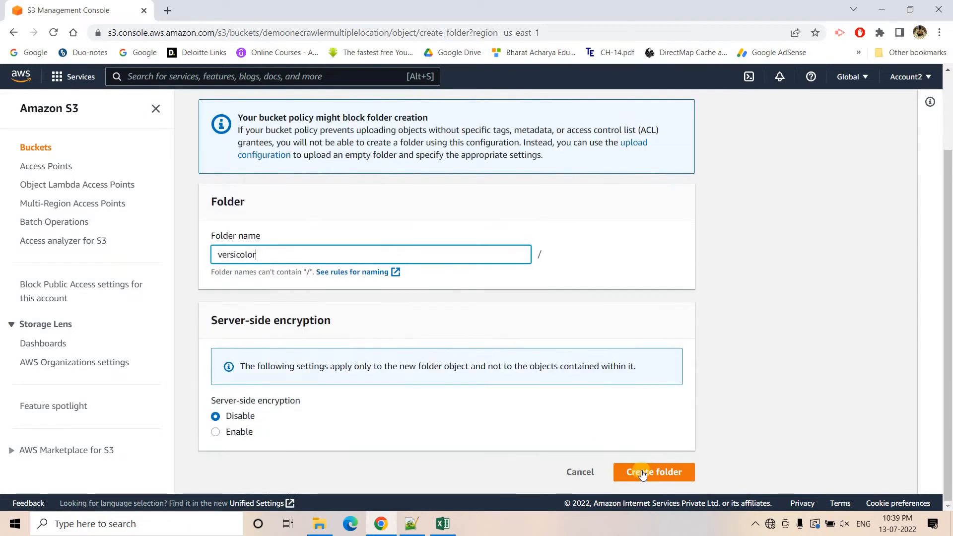
pyautogui.click(630, 469)
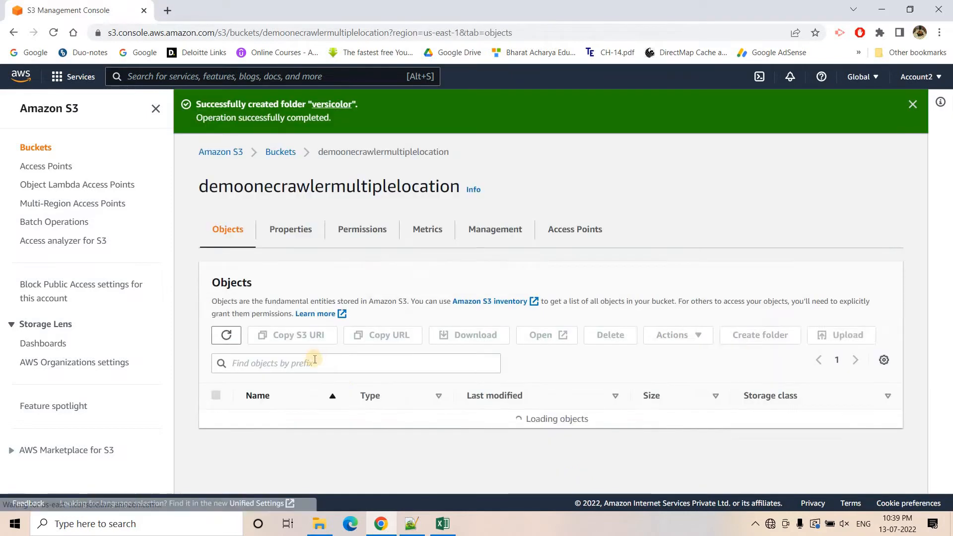
# Upload Setosa.csv from the Talend folder into the bucket's setosa folder and return to the demoonecrawlermultiplelocation bucket
pyautogui.click(268, 418)
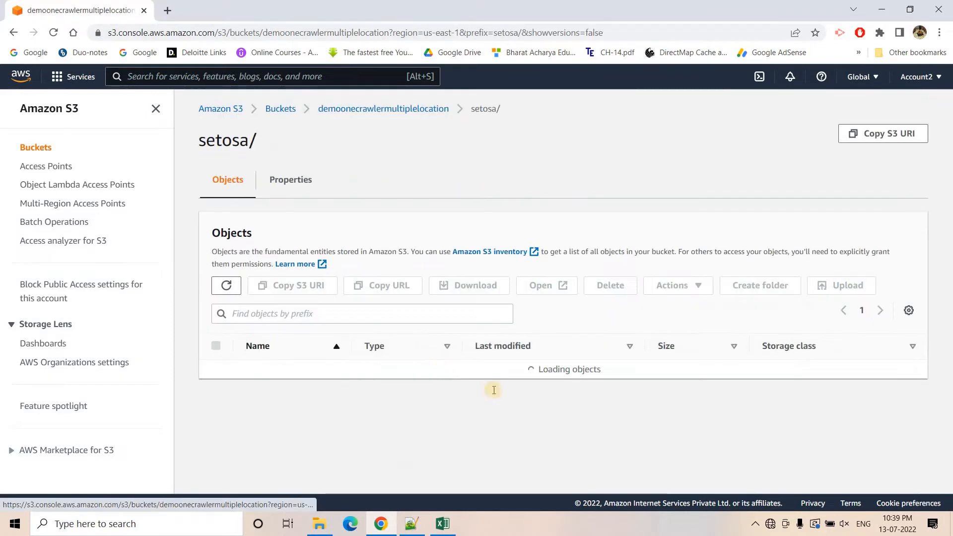
pyautogui.click(563, 418)
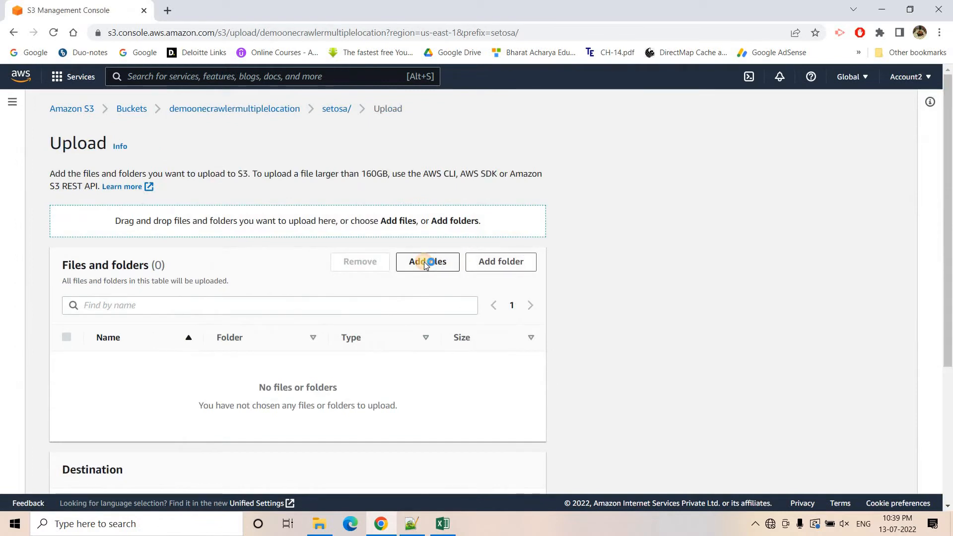
pyautogui.click(418, 264)
pyautogui.click(136, 251)
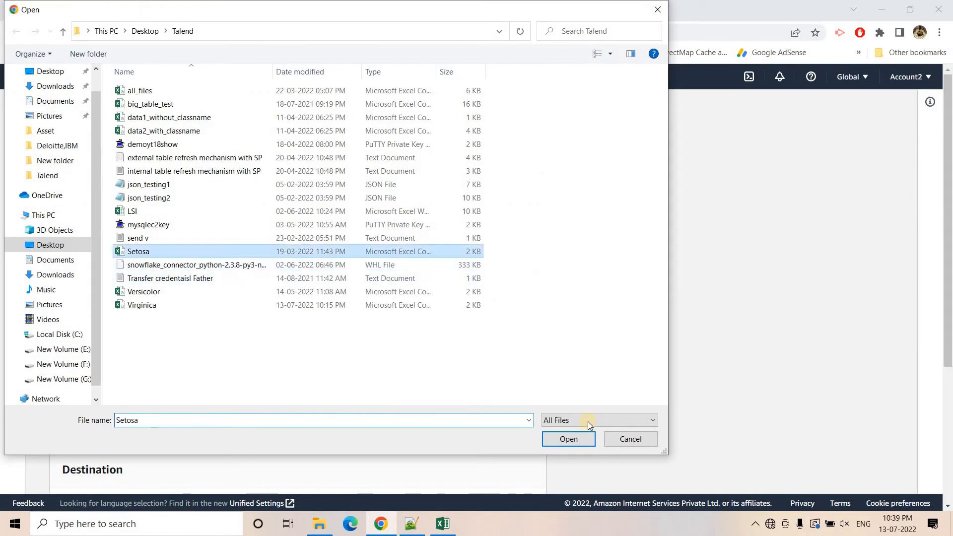
pyautogui.click(564, 436)
pyautogui.scroll(-3, 370, 419)
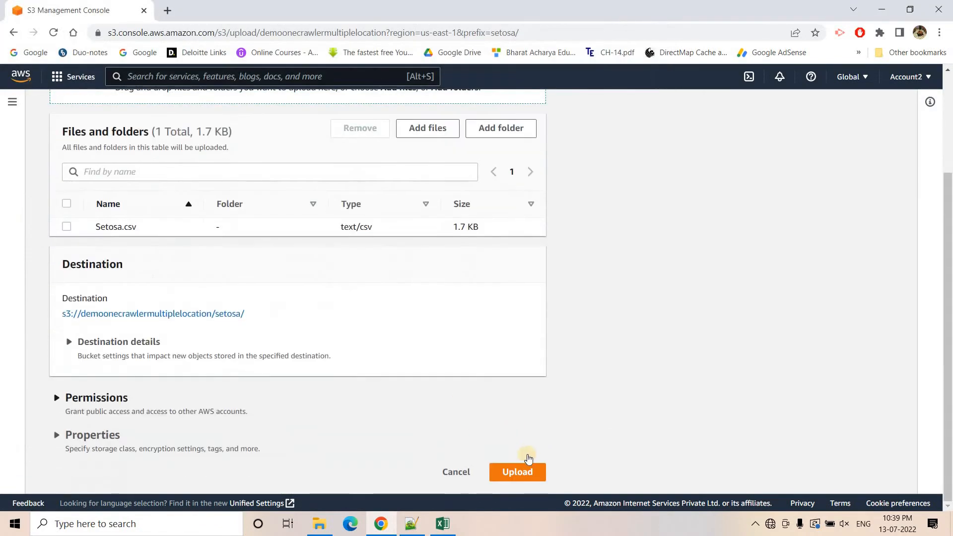
pyautogui.click(520, 467)
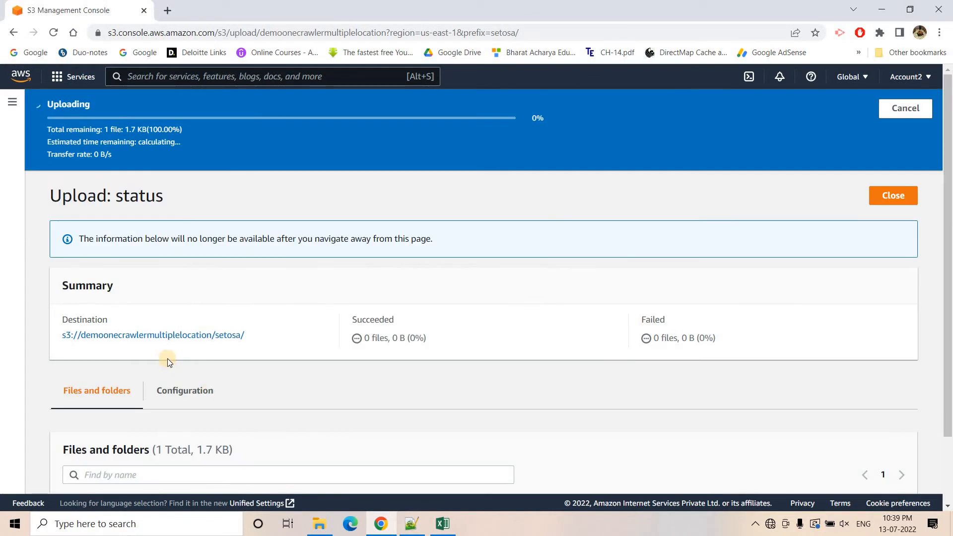
pyautogui.click(153, 298)
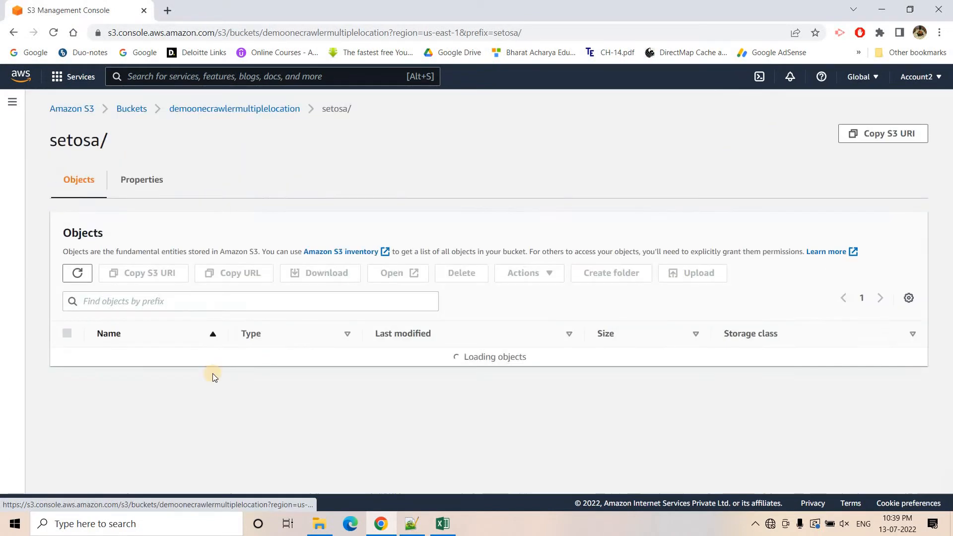
pyautogui.click(233, 108)
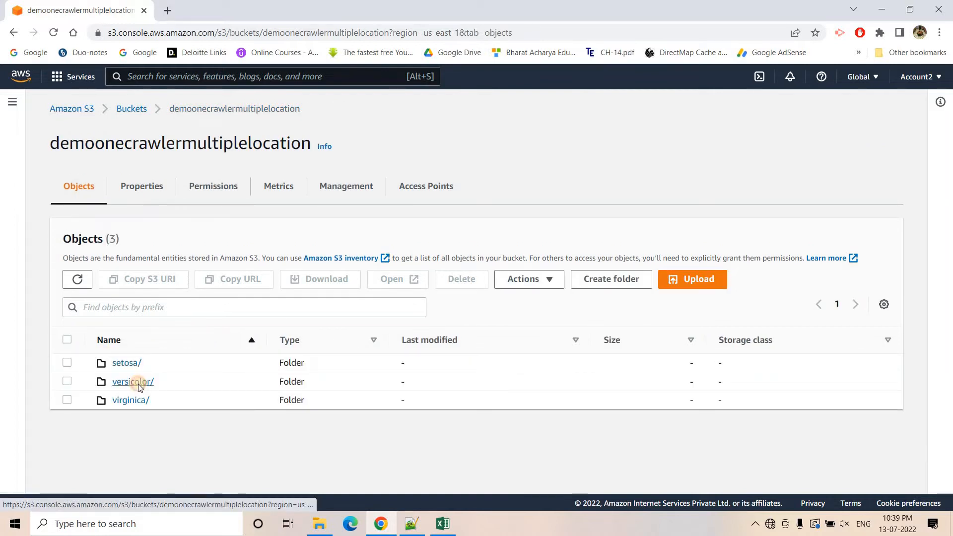
# Upload Versicolor.csv into the versicolor folder and return to the demoonecrawlermultiplelocation bucket
pyautogui.click(138, 383)
pyautogui.click(488, 402)
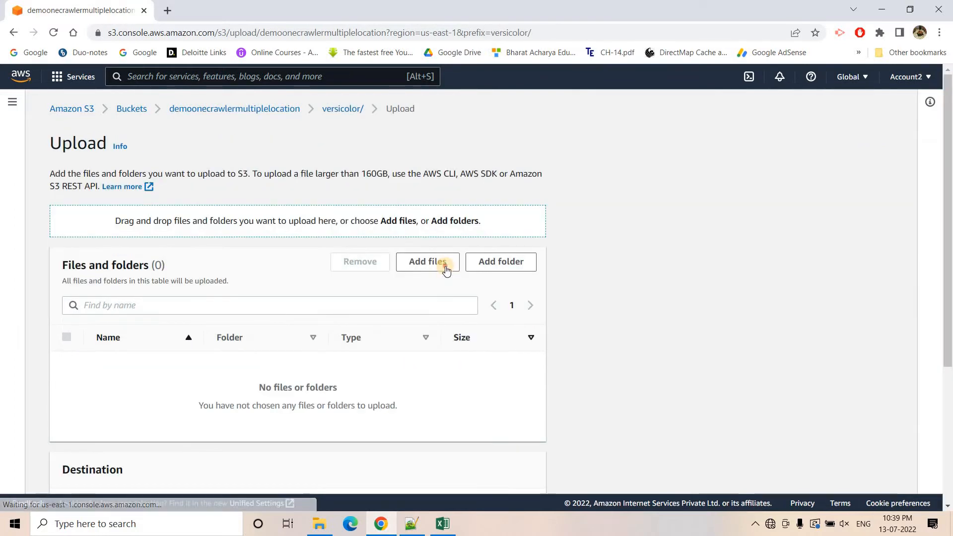
pyautogui.click(446, 266)
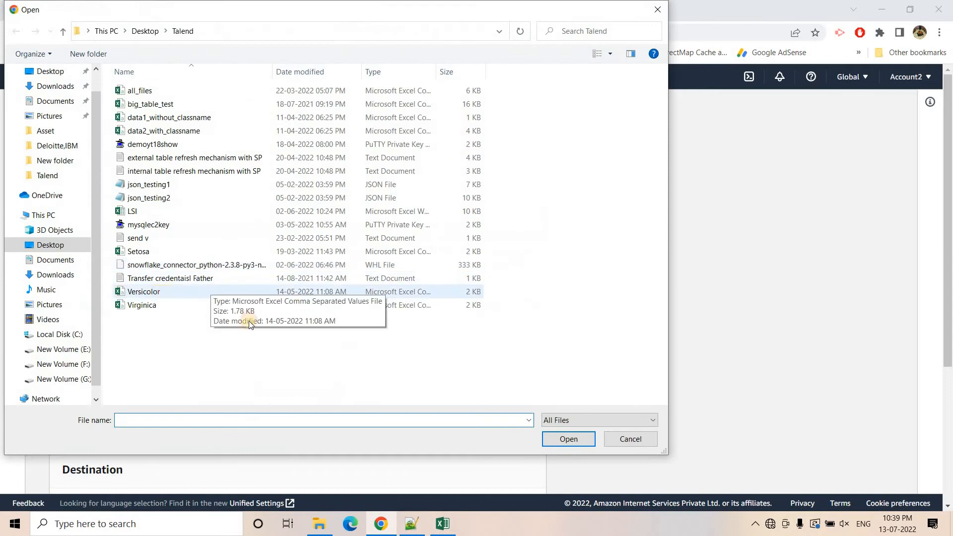
pyautogui.click(248, 292)
pyautogui.click(555, 436)
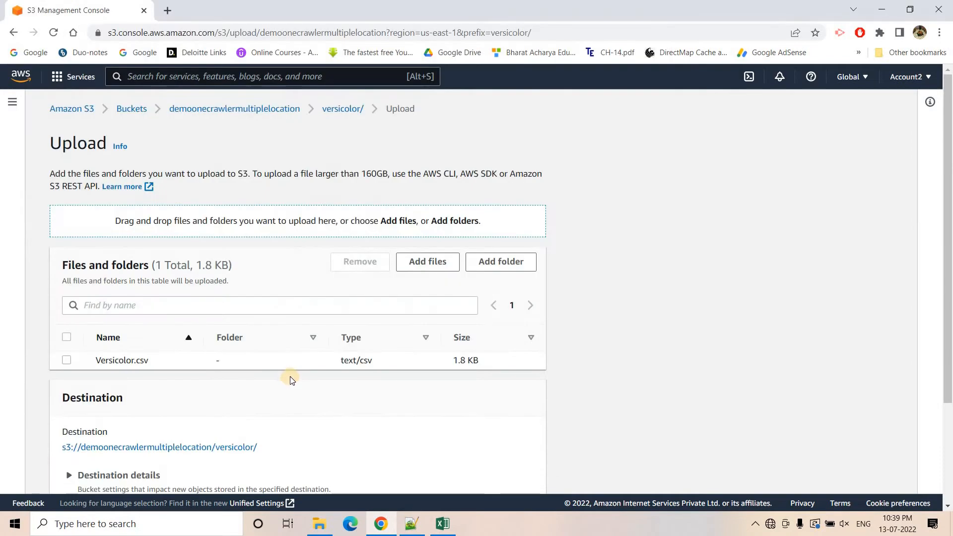
pyautogui.scroll(-1, 289, 377)
pyautogui.scroll(1, 291, 377)
pyautogui.scroll(-3, 308, 379)
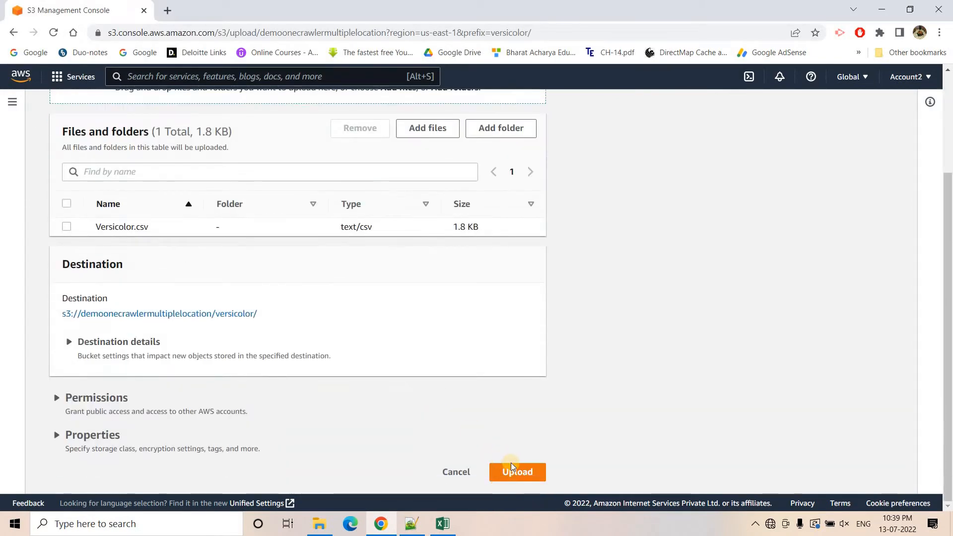
pyautogui.click(512, 466)
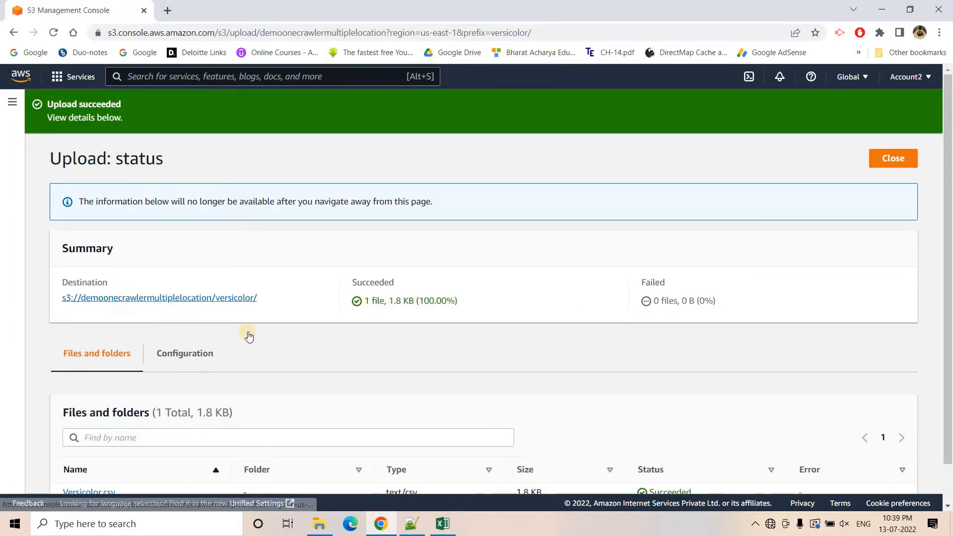
pyautogui.click(229, 298)
pyautogui.click(195, 109)
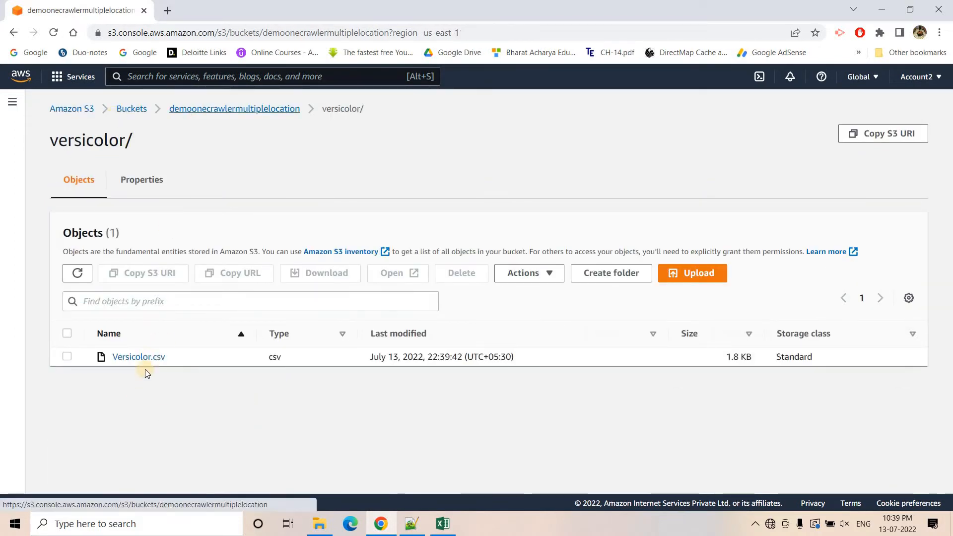
# Upload Virginica.csv into the virginica folder and return to the demoonecrawlermultiplelocation bucket
pyautogui.click(125, 397)
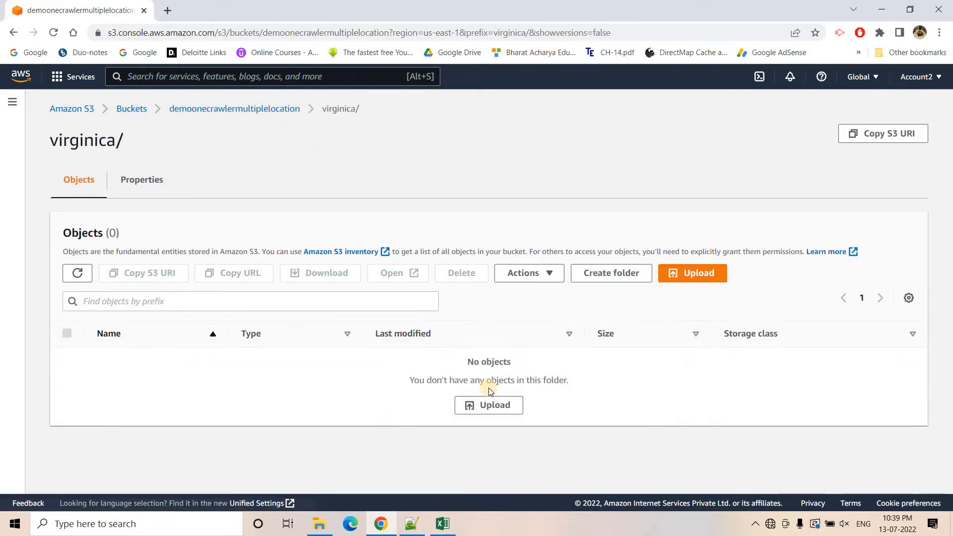
pyautogui.click(494, 405)
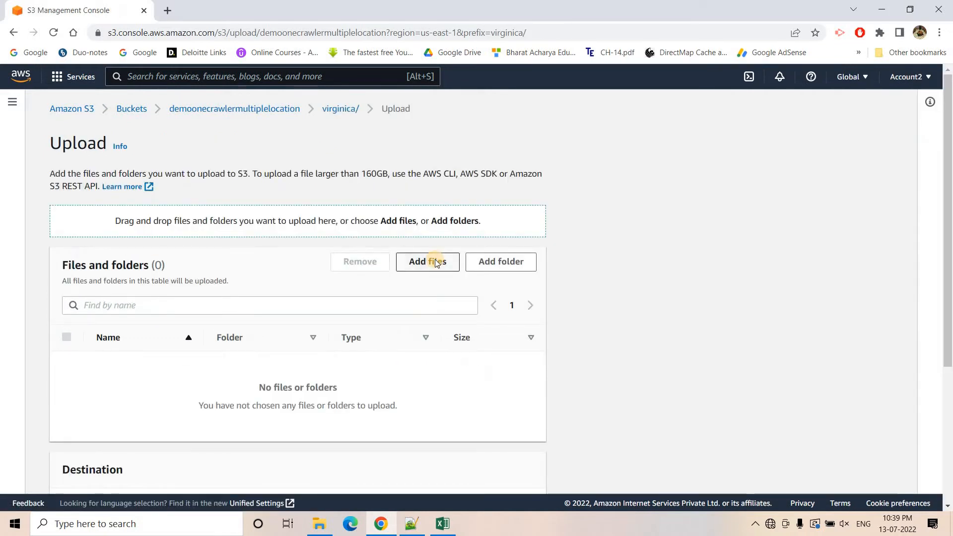
pyautogui.click(436, 263)
pyautogui.click(144, 304)
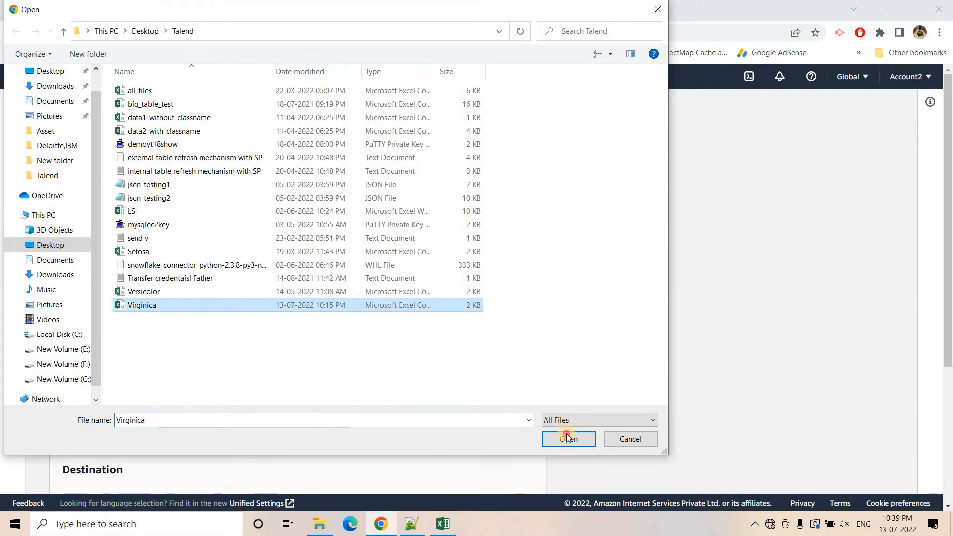
pyautogui.click(567, 436)
pyautogui.scroll(-3, 459, 472)
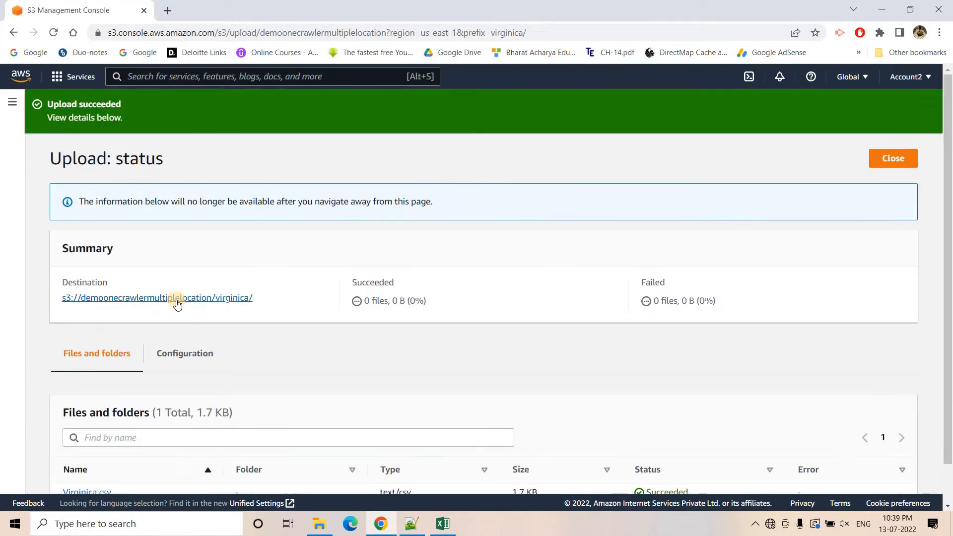
pyautogui.click(174, 299)
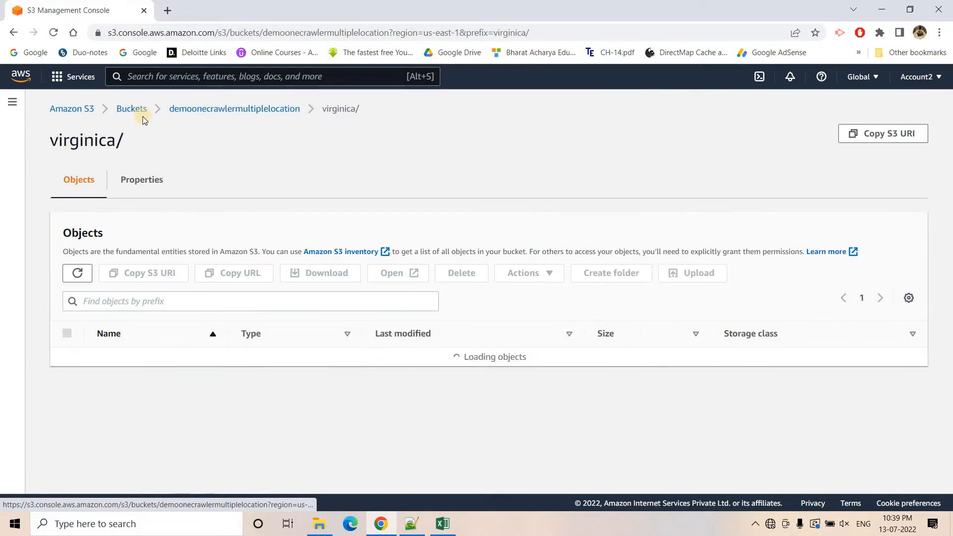
pyautogui.click(208, 108)
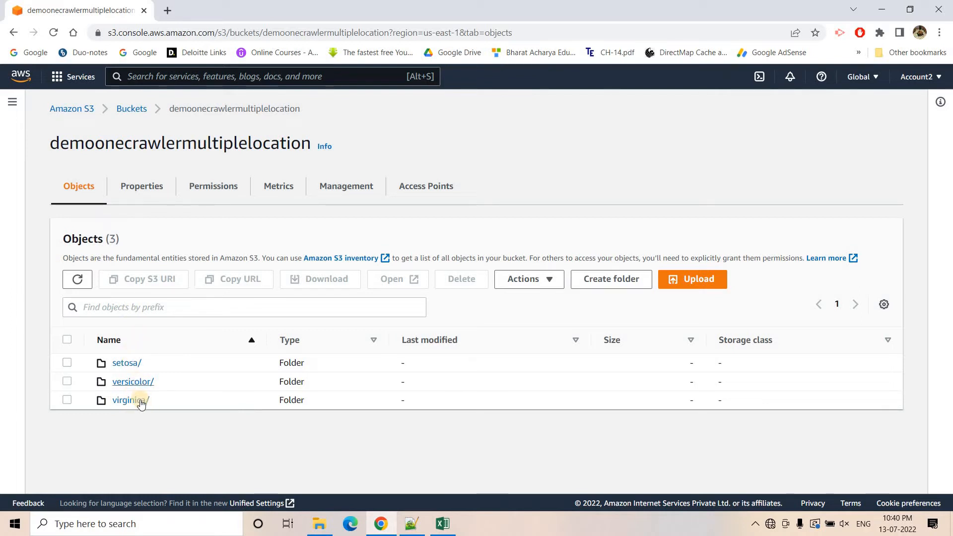
# Open the AWS console home in a separate browser tab and go to the Crawlers page of AWS Glue
pyautogui.rightClick(26, 83)
pyautogui.click(59, 80)
pyautogui.hotkey('ctrl', 'Tab')
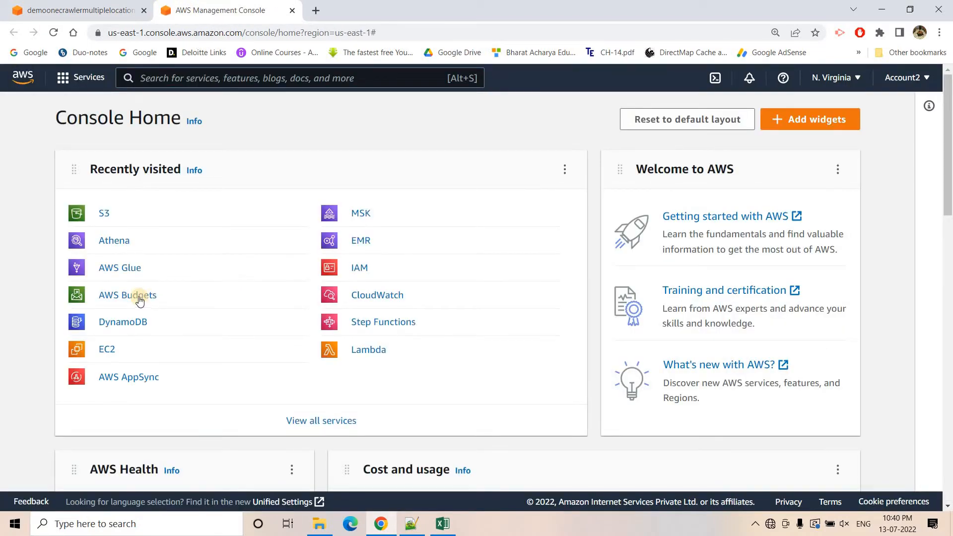
pyautogui.click(124, 271)
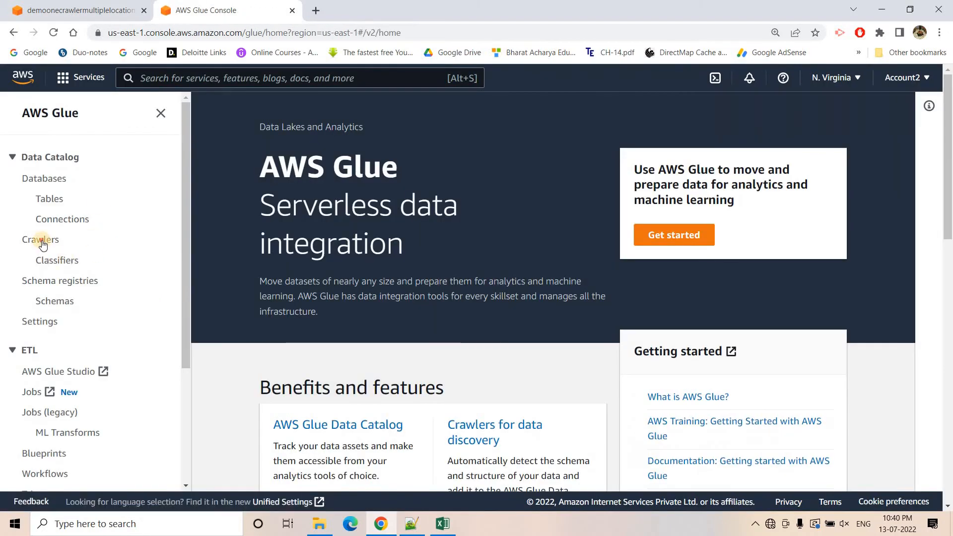
pyautogui.click(112, 243)
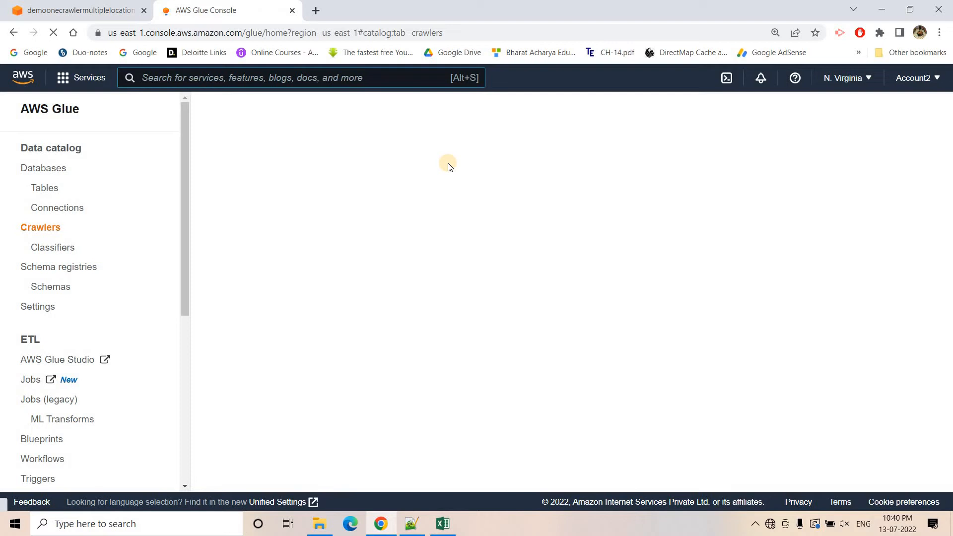
# Start a new crawler named demo_all_in_one, accepting Data stores as its source type and Crawl all folders
pyautogui.click(250, 210)
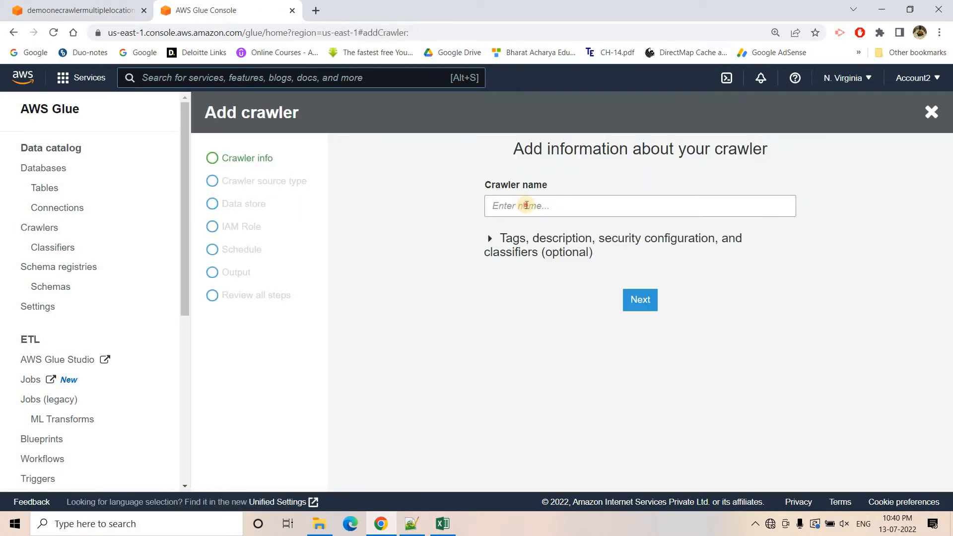
pyautogui.click(526, 205)
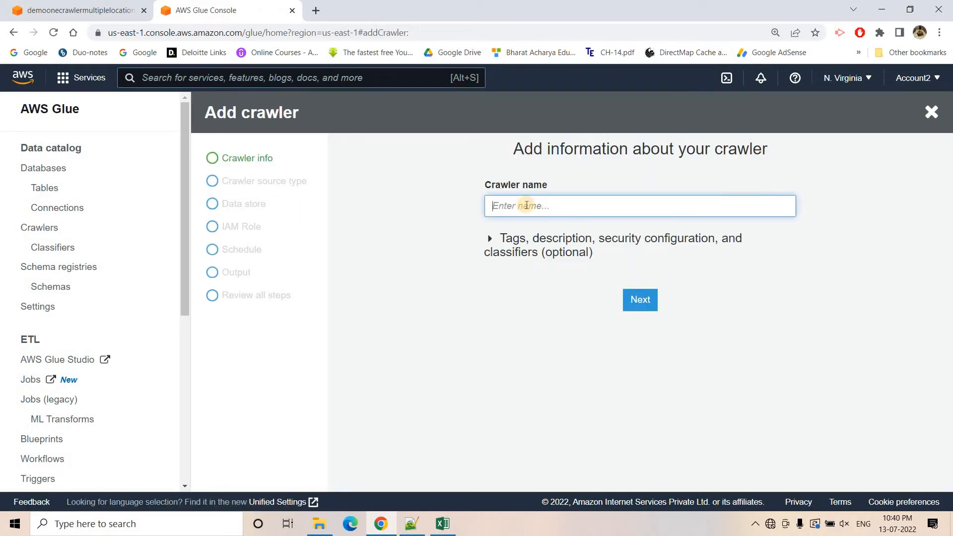
pyautogui.write('demo_all_in_one')
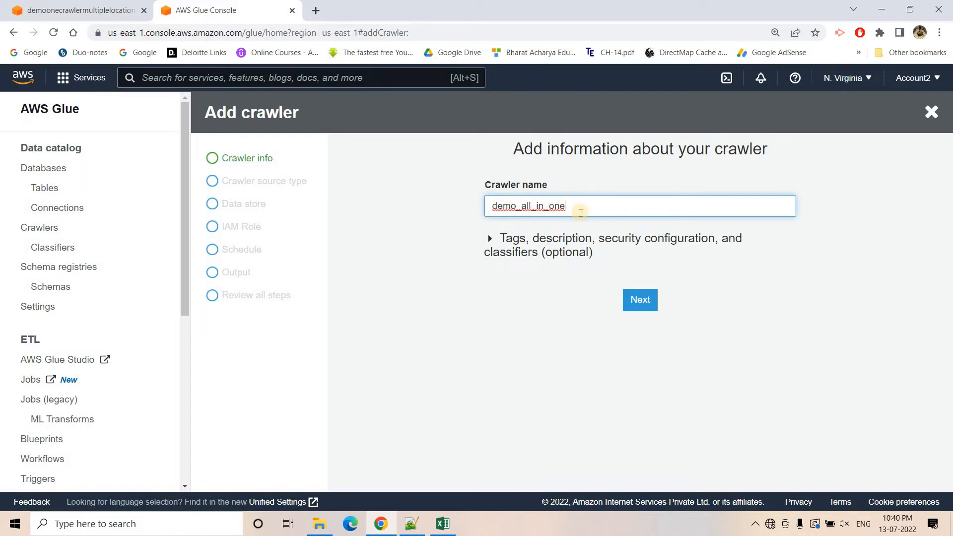
pyautogui.click(639, 300)
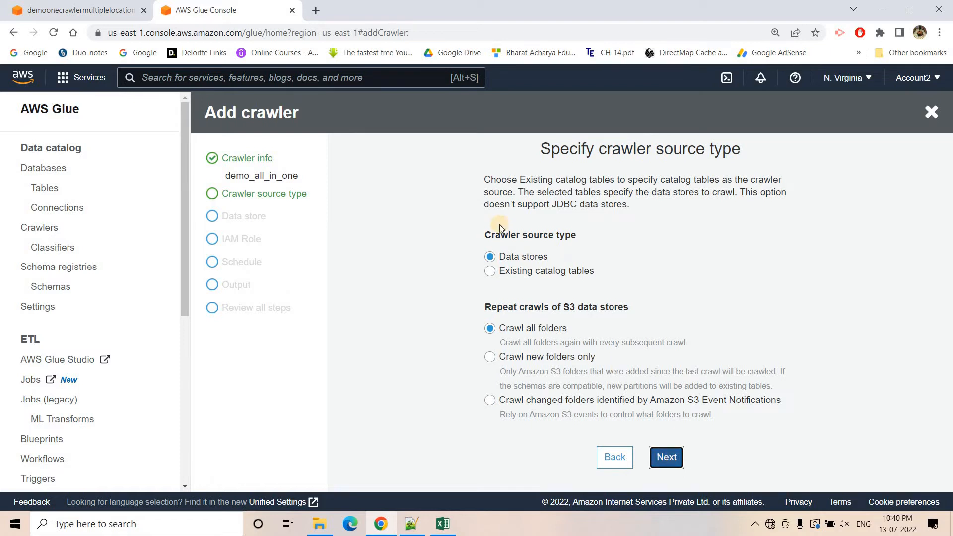
pyautogui.click(663, 457)
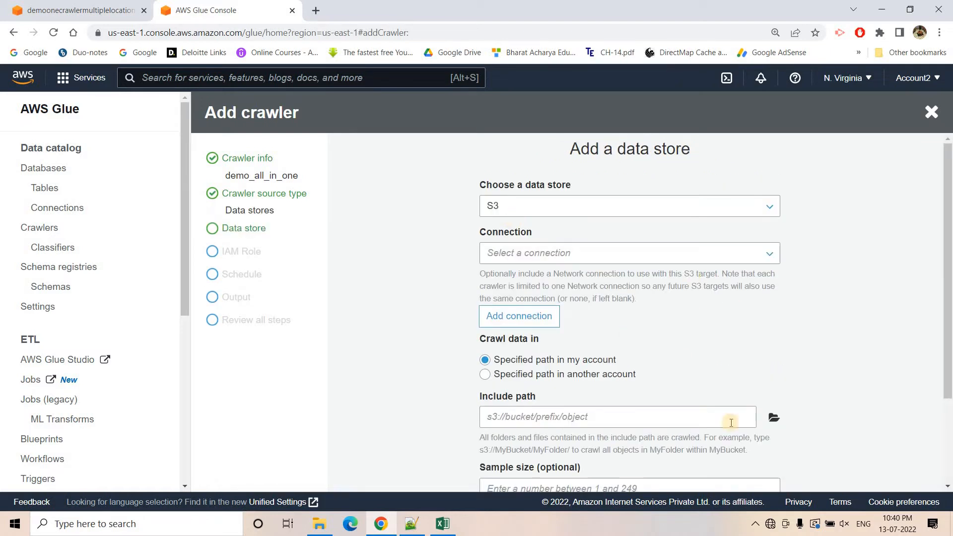
# Add s3://demoonecrawlermultiplelocation/setosa/ as the crawler's first S3 data store
pyautogui.click(772, 419)
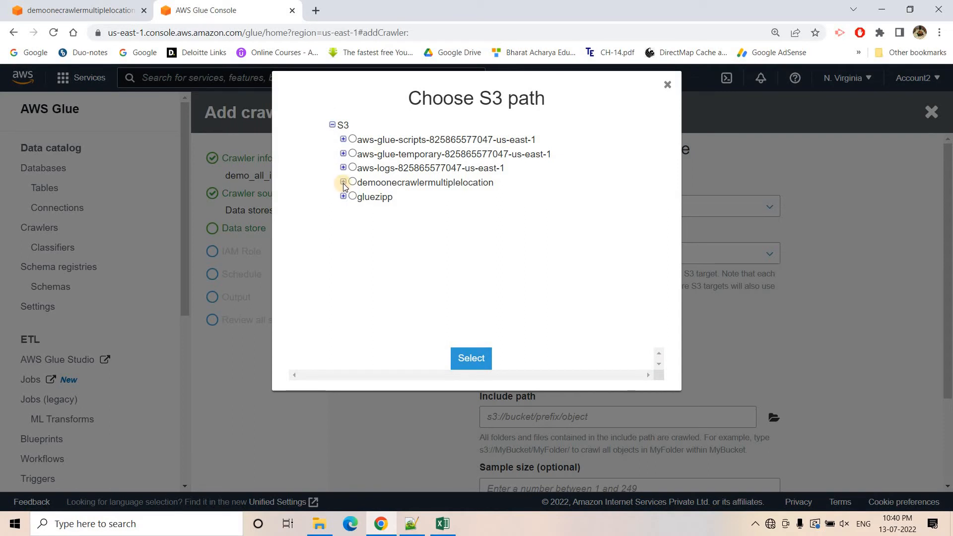
pyautogui.click(343, 182)
pyautogui.click(360, 194)
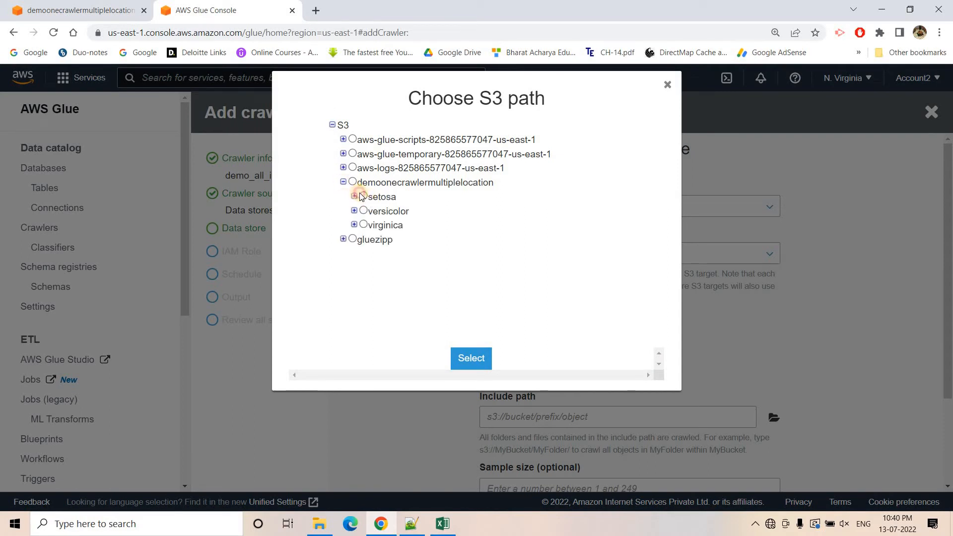
pyautogui.click(484, 358)
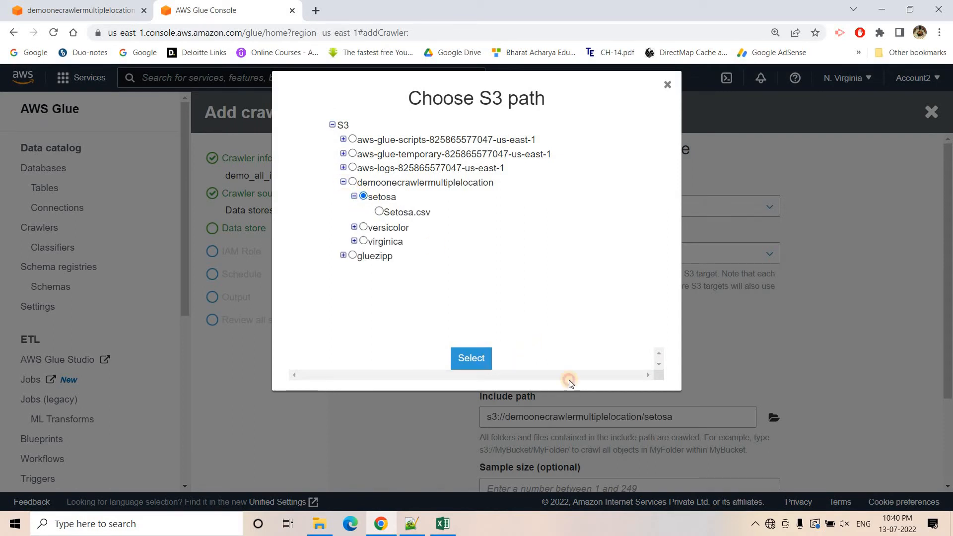
pyautogui.click(683, 416)
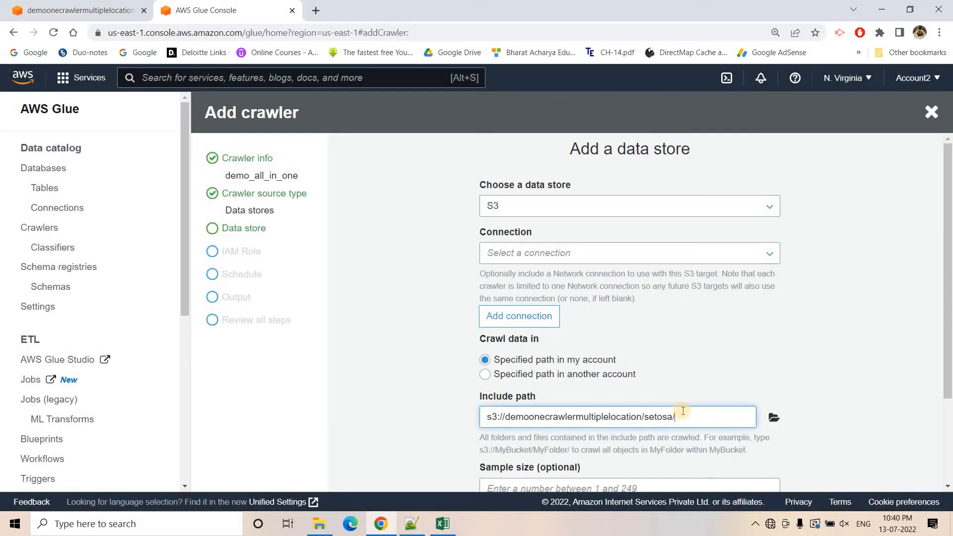
pyautogui.scroll(-3, 683, 411)
pyautogui.click(662, 471)
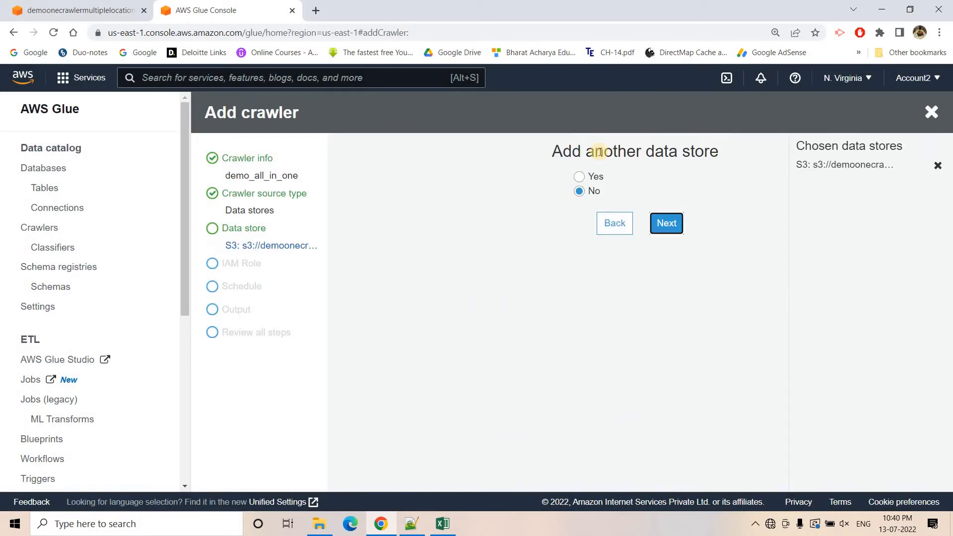
# Add s3://demoonecrawlermultiplelocation/versicolor/ as the crawler's second S3 data store
pyautogui.moveTo(552, 151); pyautogui.dragTo(720, 150)
pyautogui.click(581, 194)
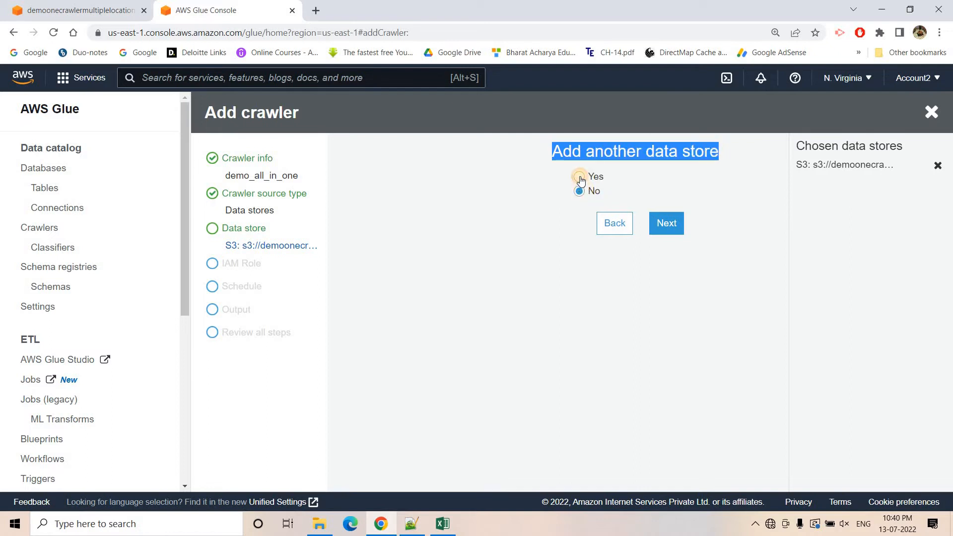
pyautogui.click(580, 178)
pyautogui.click(665, 223)
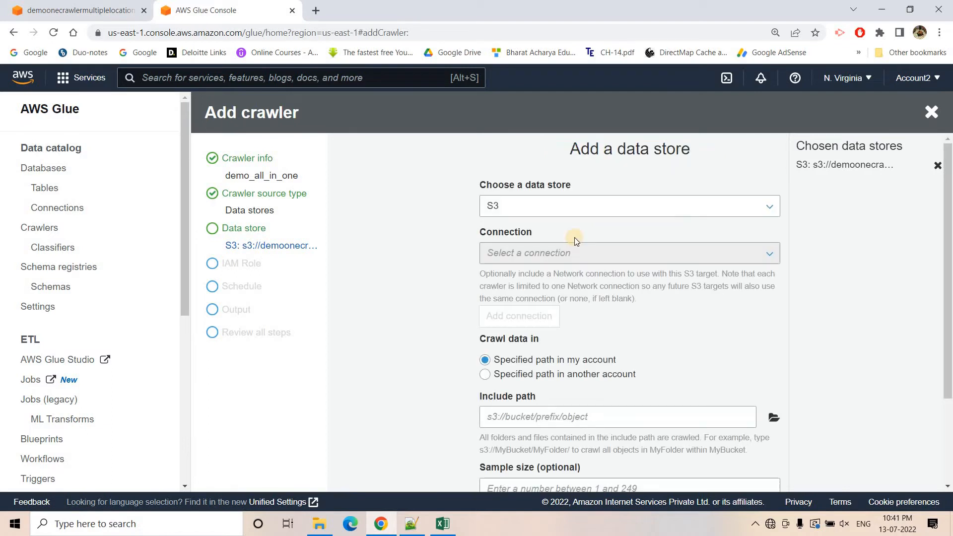
pyautogui.click(774, 418)
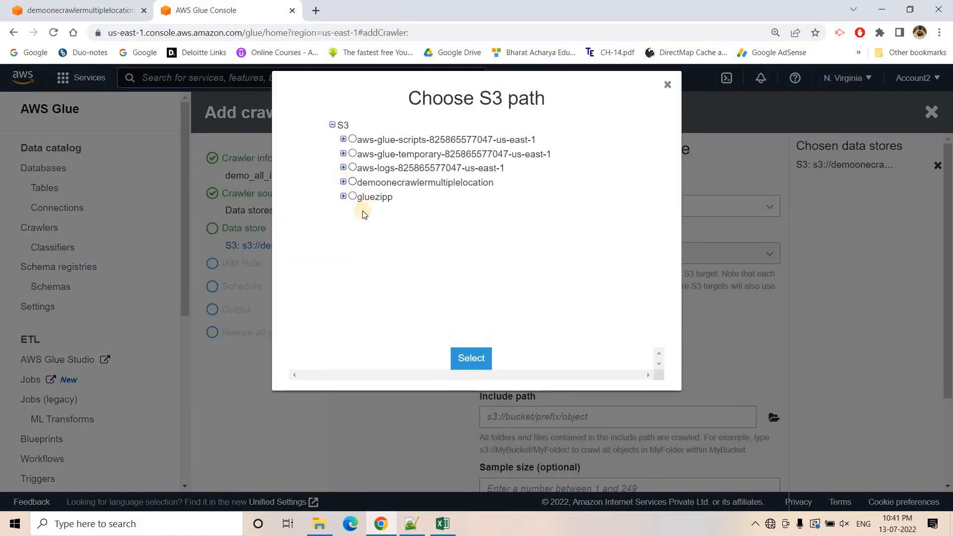
pyautogui.click(343, 182)
pyautogui.click(363, 210)
pyautogui.click(477, 356)
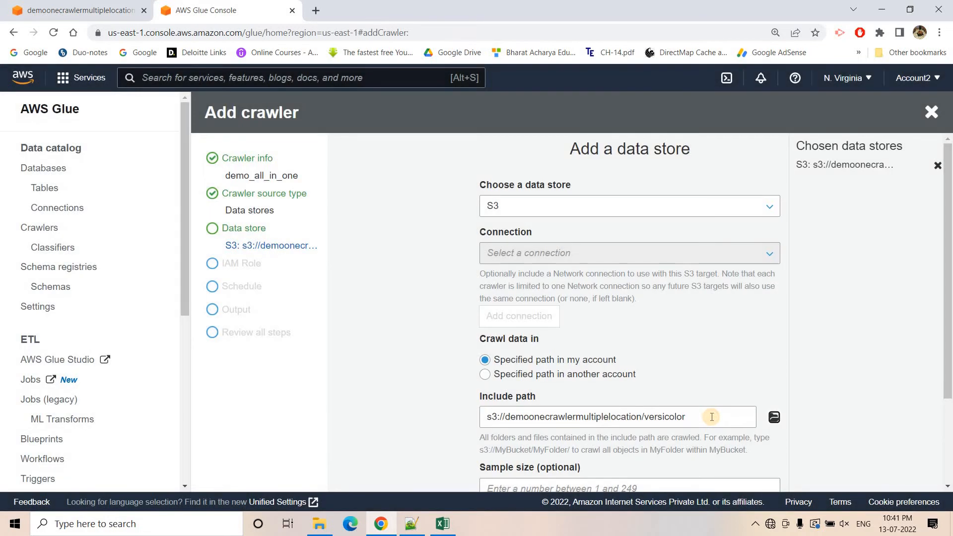
pyautogui.click(704, 408)
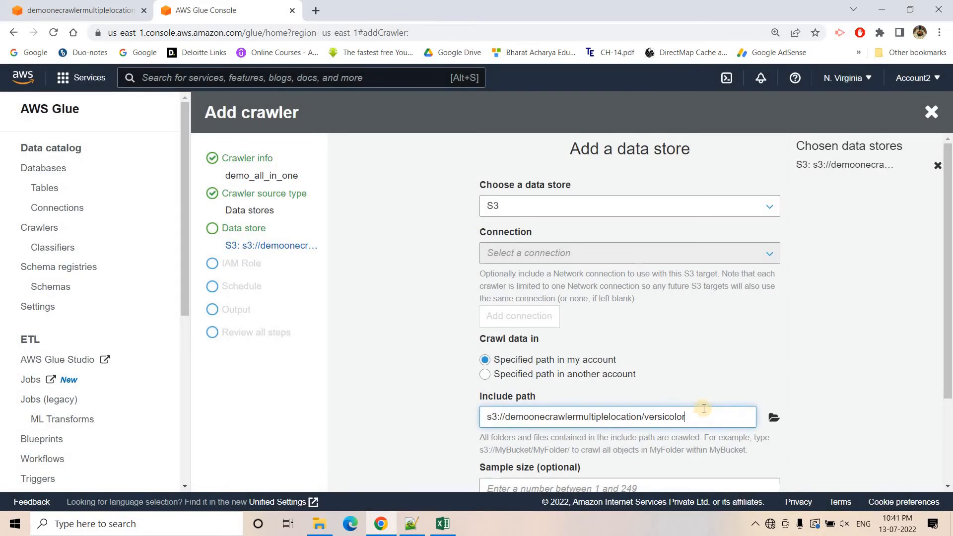
pyautogui.scroll(-3, 675, 446)
pyautogui.click(663, 472)
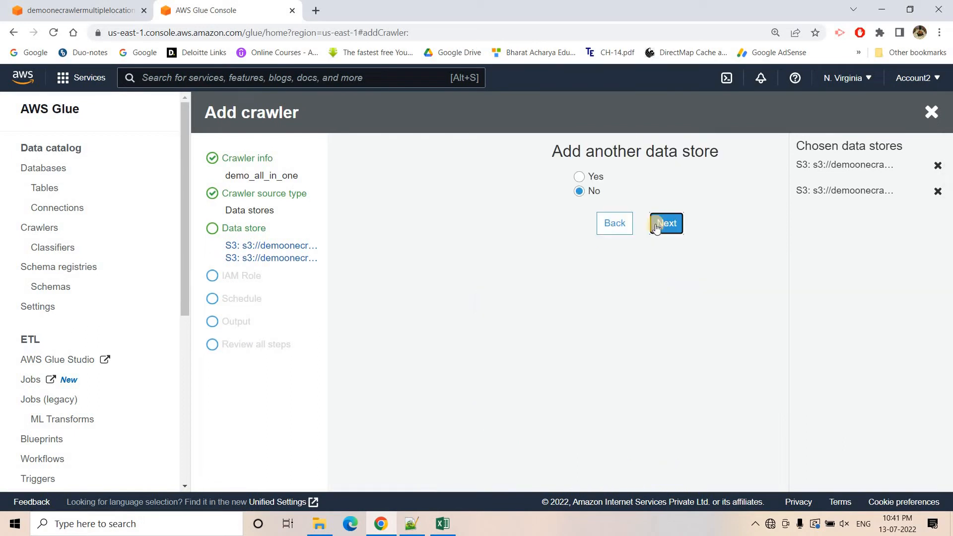
# Add s3://demoonecrawlermultiplelocation/virginica/ as the third S3 data store and continue to the IAM role settings
pyautogui.click(586, 178)
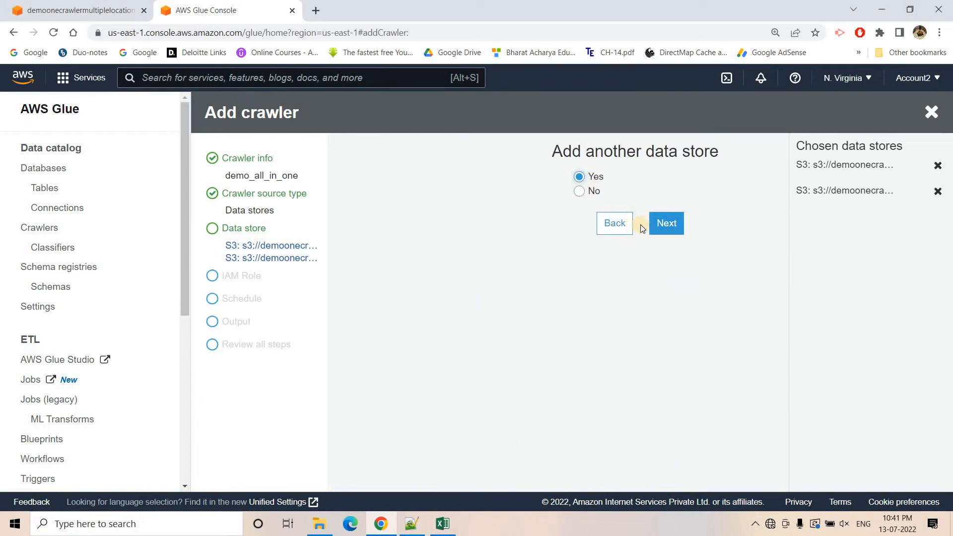
pyautogui.click(668, 225)
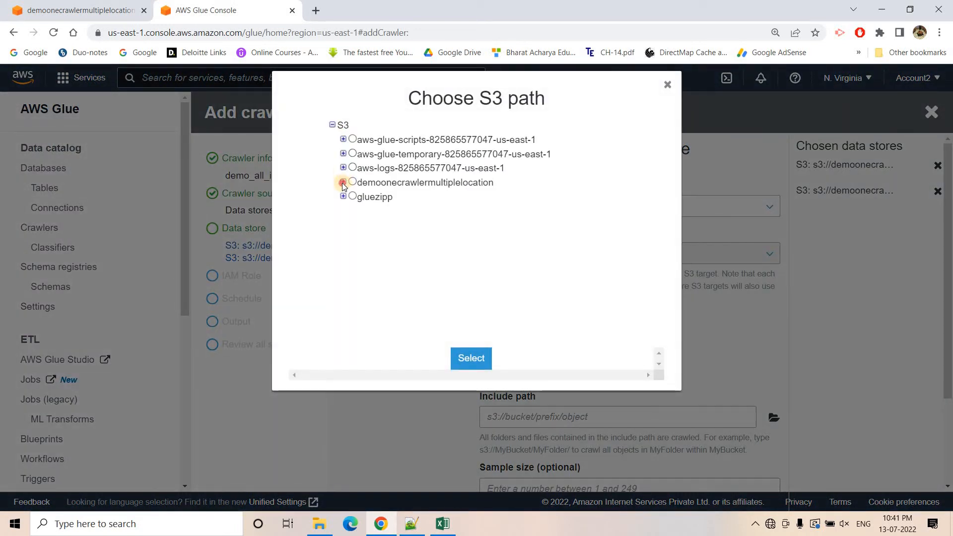
pyautogui.click(343, 182)
pyautogui.click(363, 225)
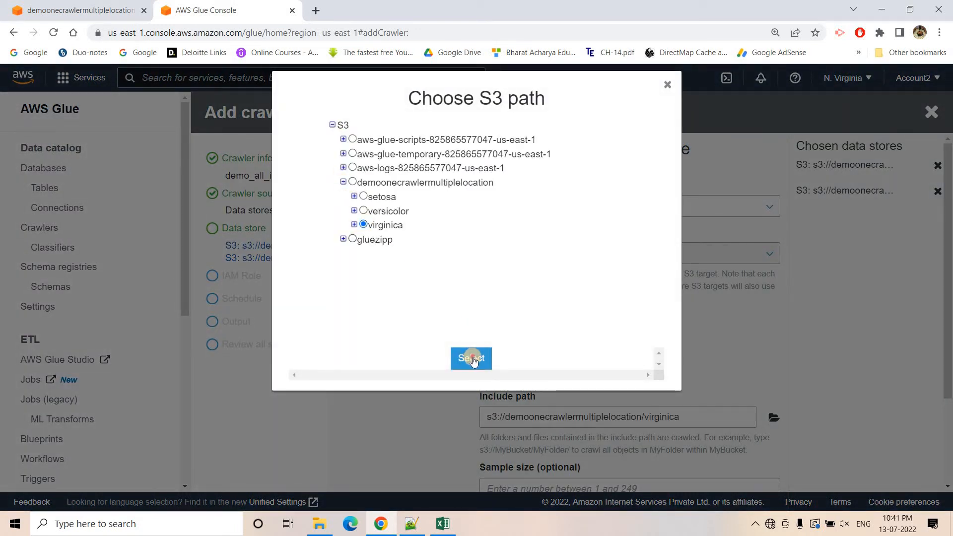
pyautogui.click(470, 357)
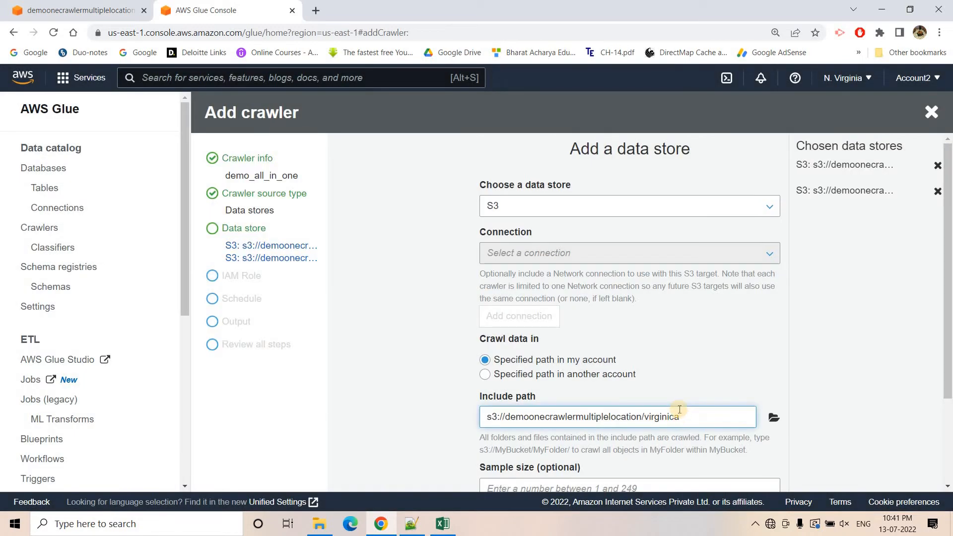
pyautogui.scroll(-3, 604, 322)
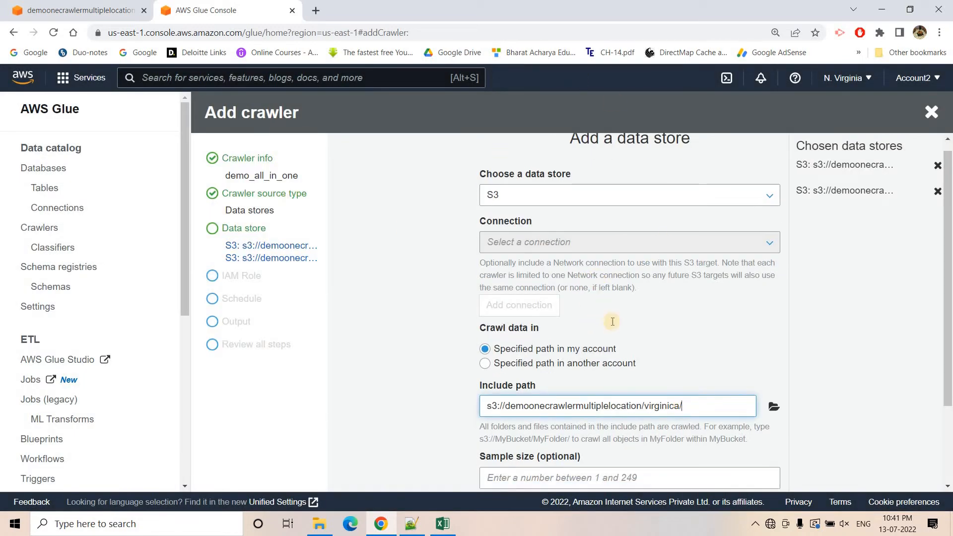
pyautogui.click(660, 472)
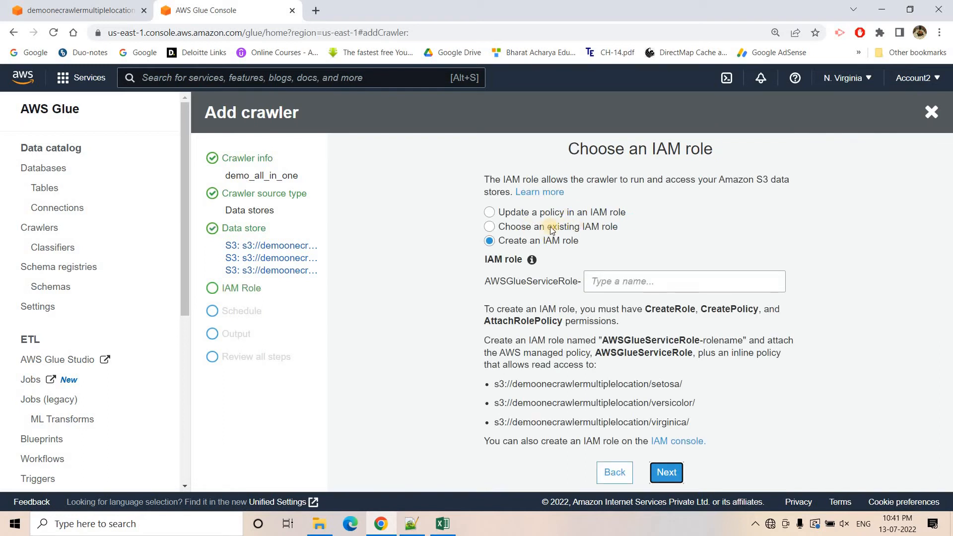
# Assign the existing IAM role glueservice_role to the crawler and accept the Run on demand schedule
pyautogui.click(489, 226)
pyautogui.click(510, 280)
pyautogui.click(518, 299)
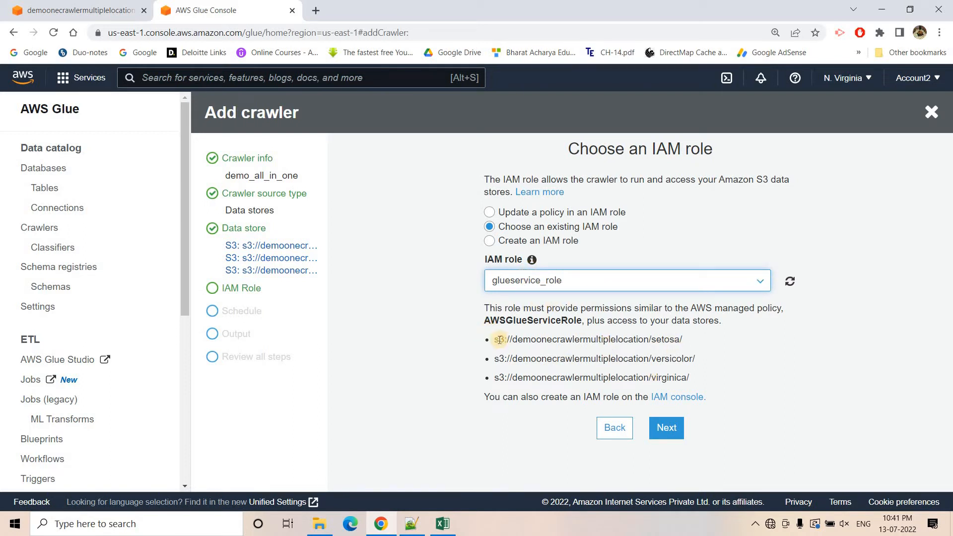
pyautogui.moveTo(494, 339); pyautogui.dragTo(669, 373)
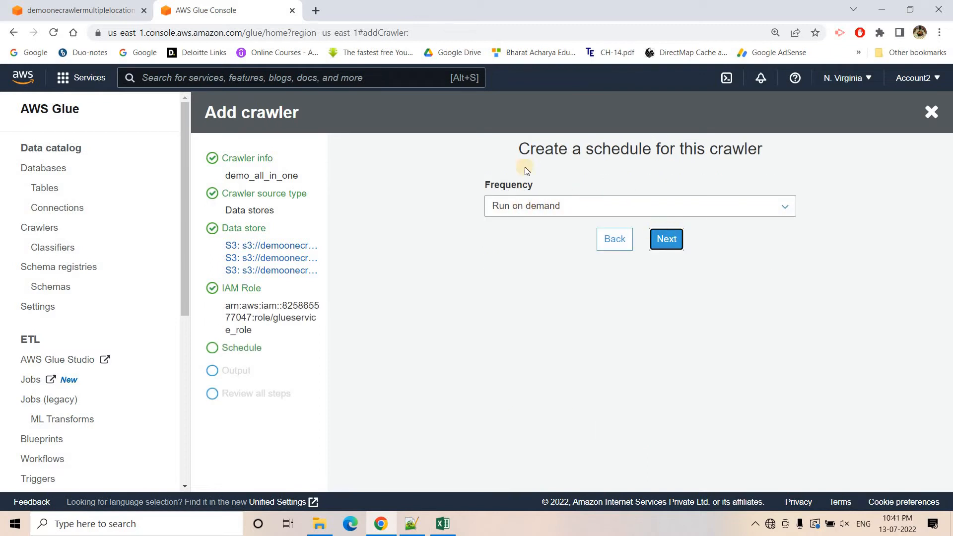
pyautogui.click(667, 240)
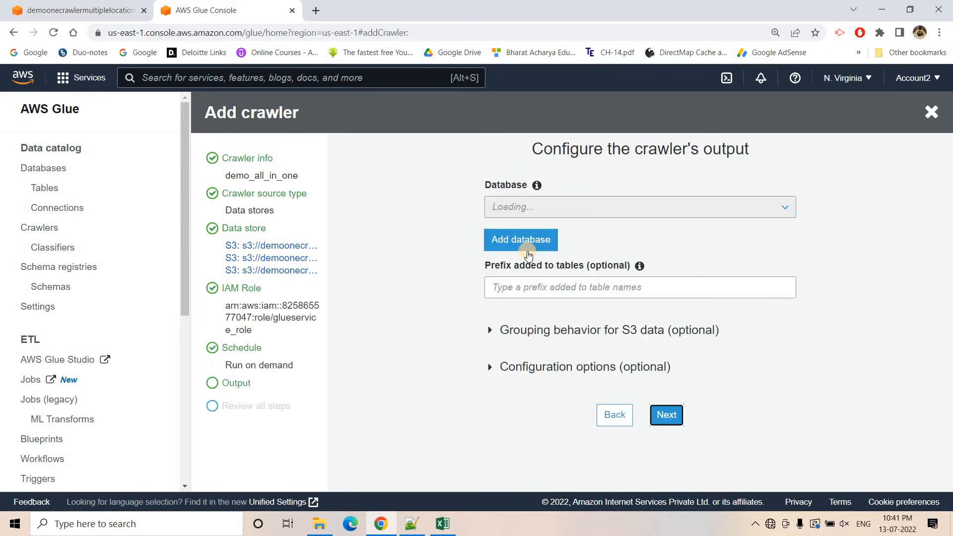
# Create a database named demoyt as the crawler's output and finish creating the crawler
pyautogui.click(526, 252)
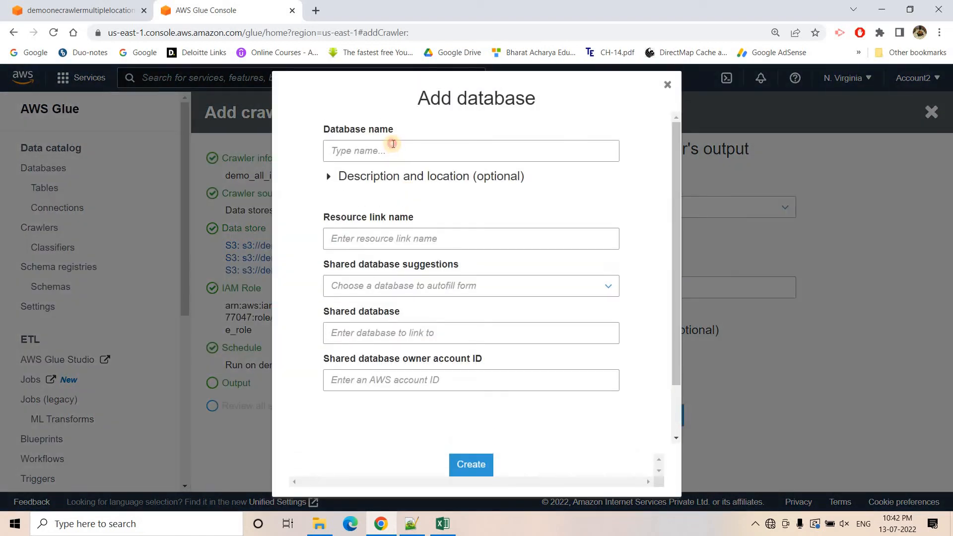
pyautogui.click(392, 145)
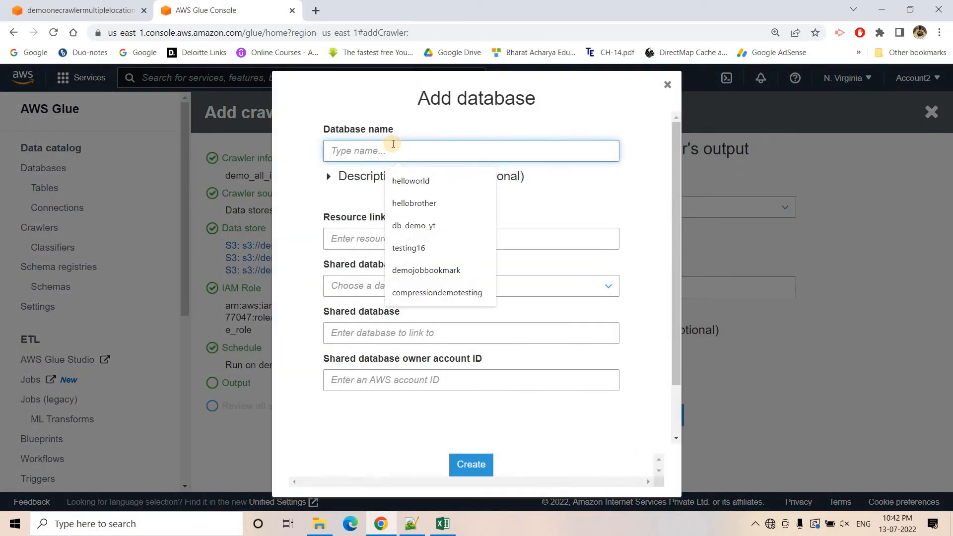
pyautogui.write('demoyt')
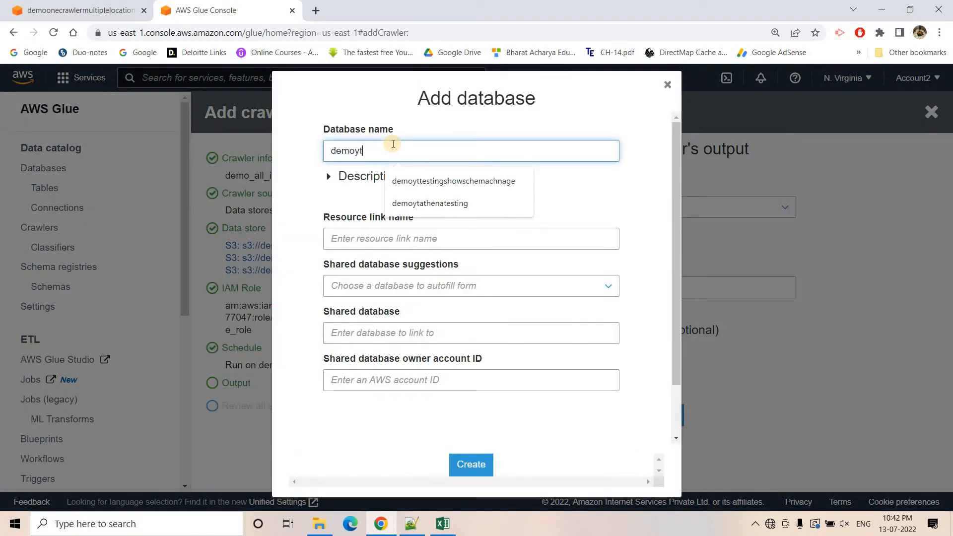
pyautogui.click(469, 465)
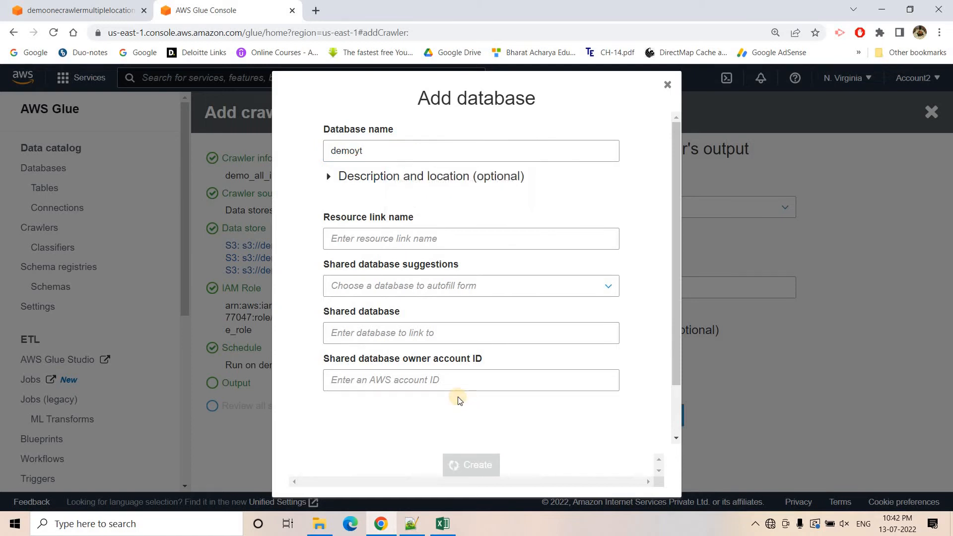
pyautogui.click(675, 419)
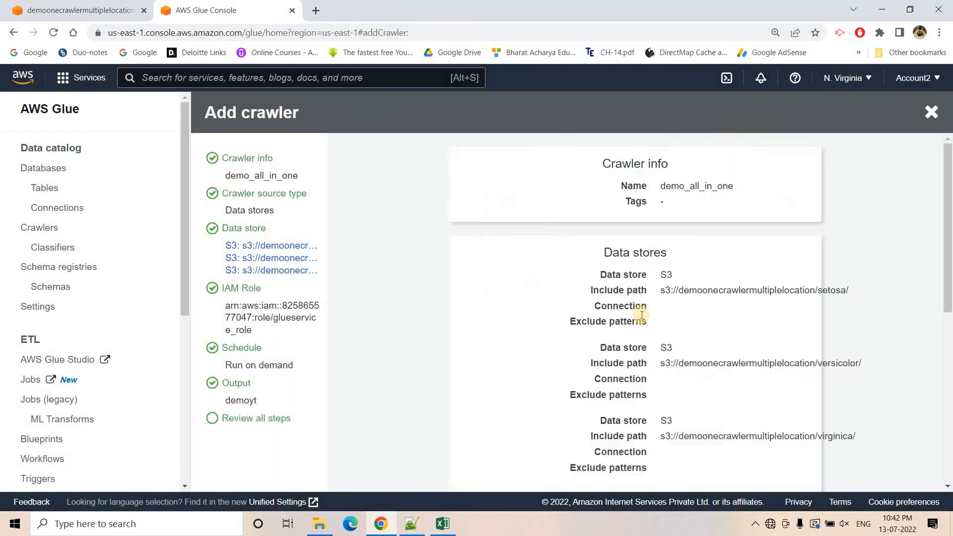
pyautogui.scroll(-8, 679, 442)
pyautogui.scroll(-1, 665, 462)
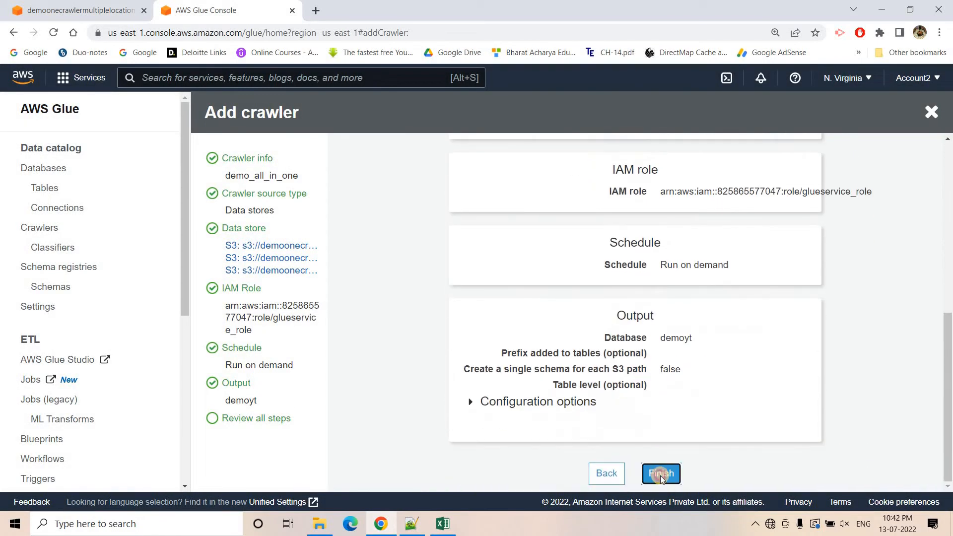
pyautogui.click(661, 472)
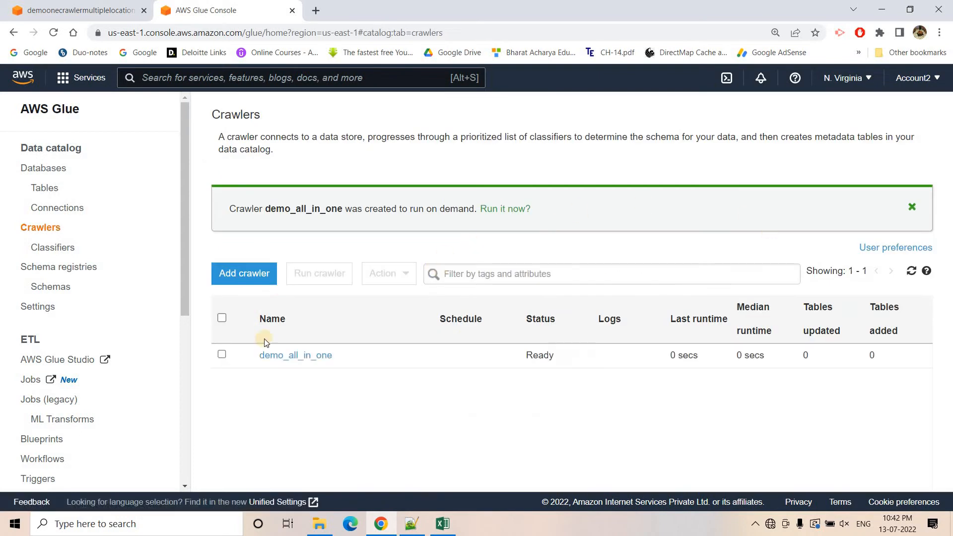
# Open the details of demo_all_in_one and check the include paths of its S3 data stores
pyautogui.click(296, 355)
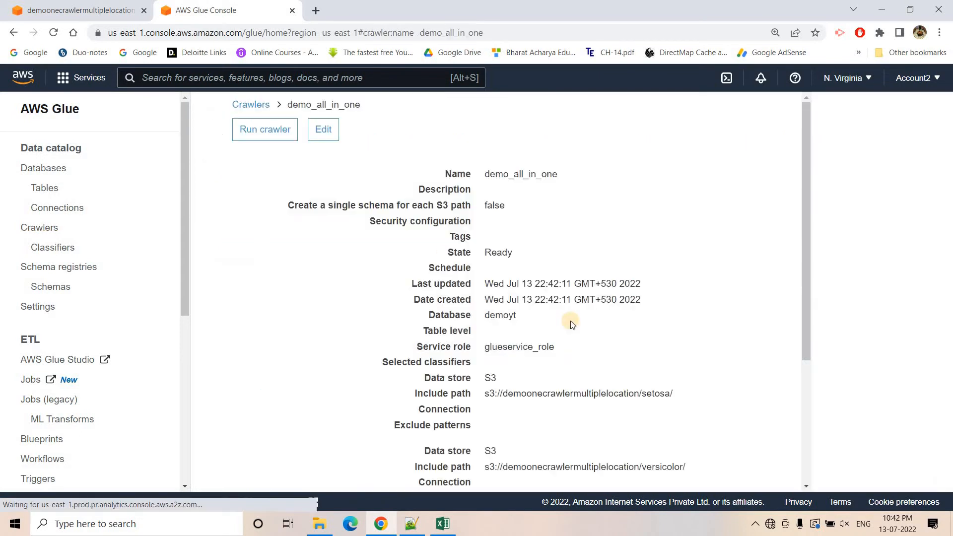
pyautogui.scroll(-3, 553, 366)
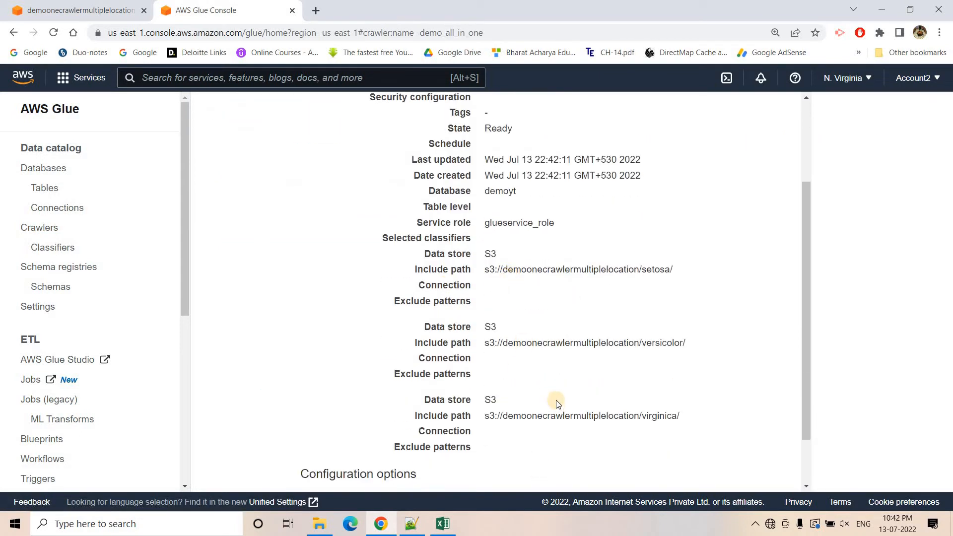
pyautogui.doubleClick(660, 269)
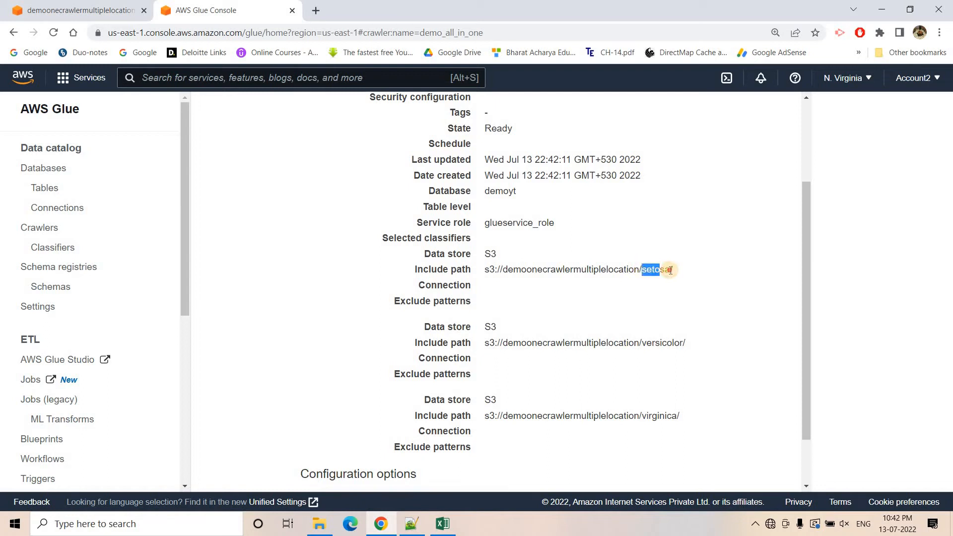
pyautogui.doubleClick(670, 343)
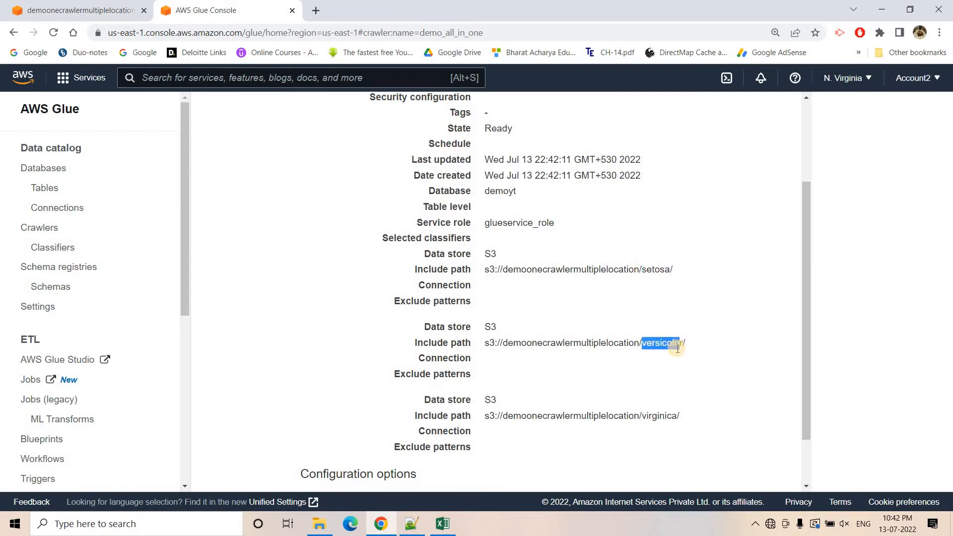
pyautogui.doubleClick(660, 415)
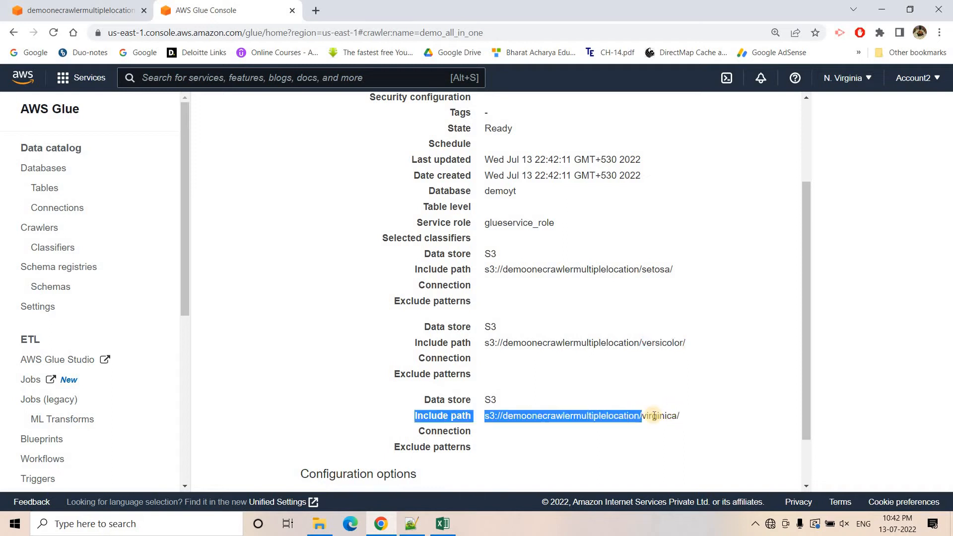
# Open the demoyt database and check its list of tables
pyautogui.click(59, 167)
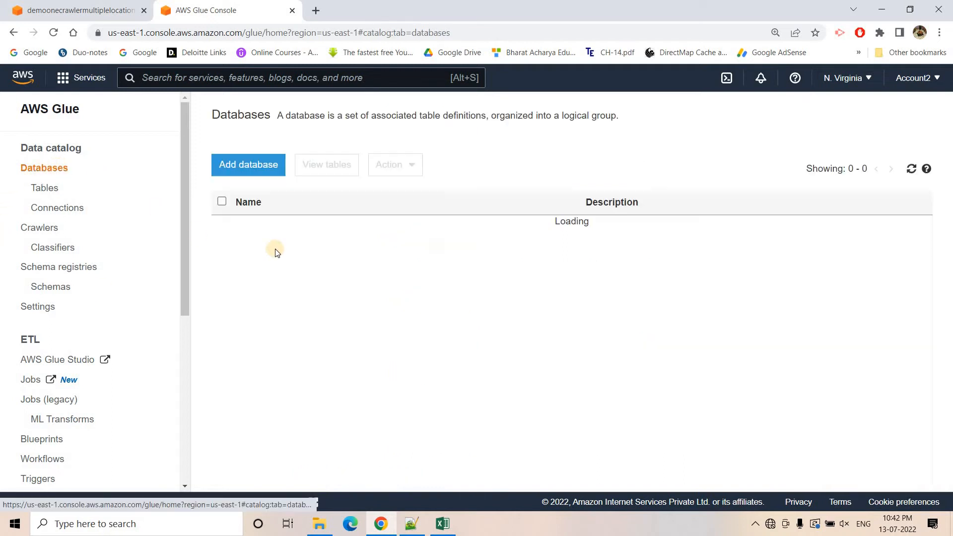
pyautogui.click(252, 227)
pyautogui.click(242, 302)
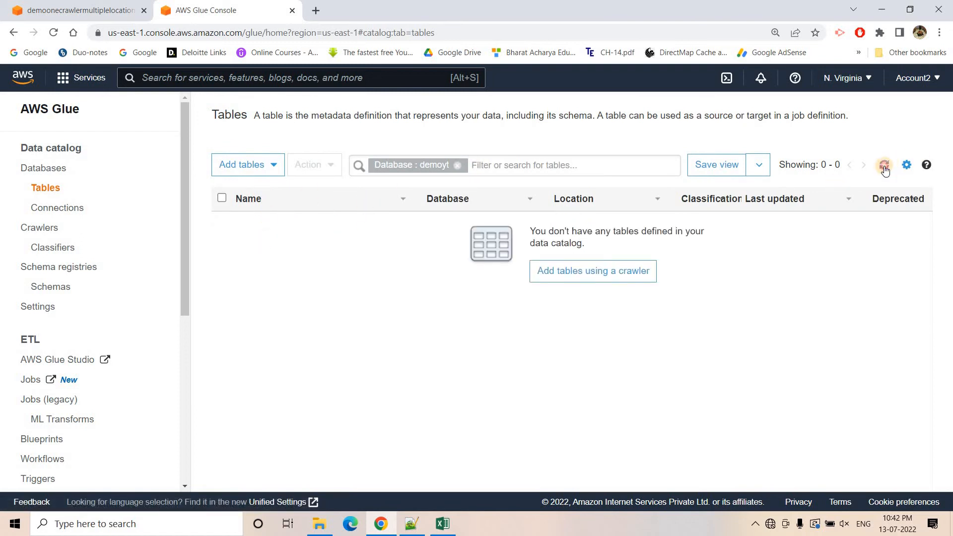
# Run the demo_all_in_one crawler from the Crawlers page and refresh its status
pyautogui.click(48, 227)
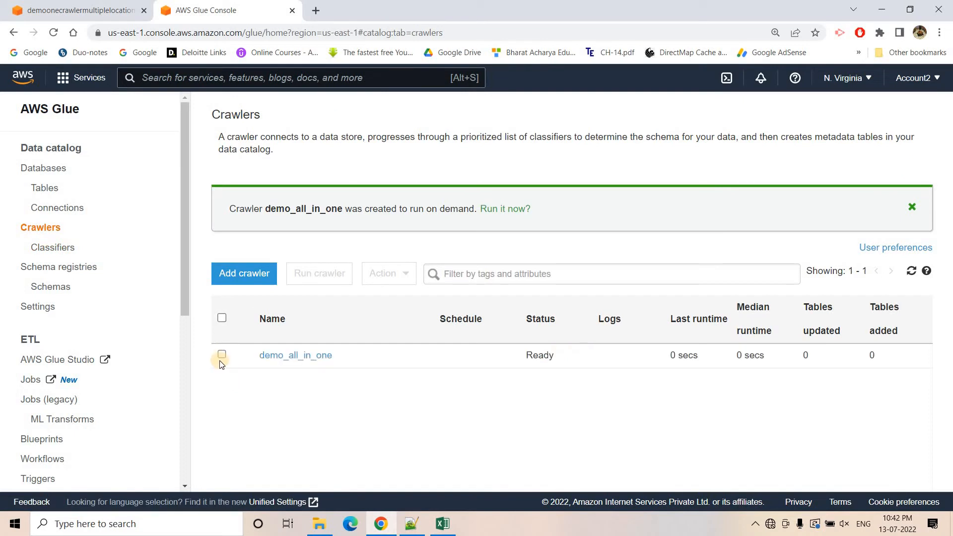
pyautogui.click(221, 355)
pyautogui.click(320, 273)
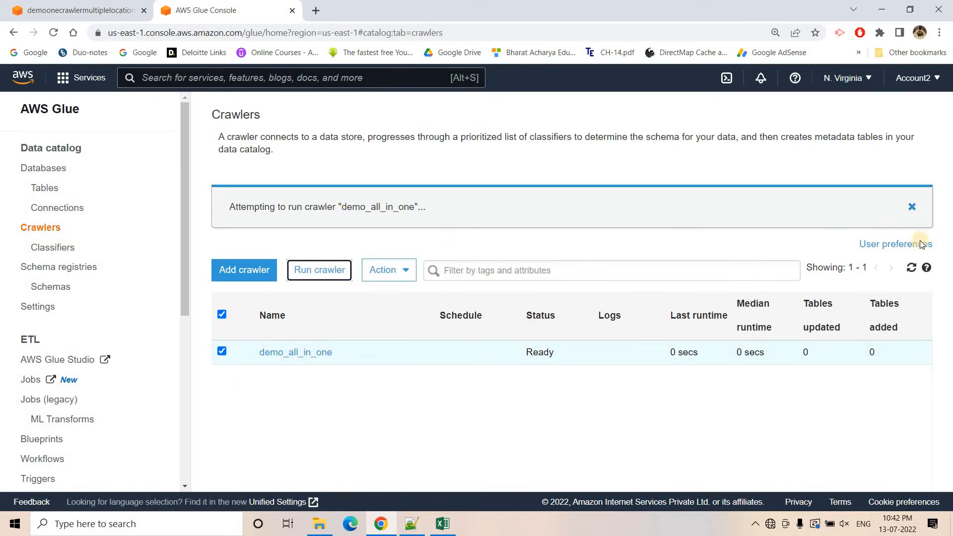
pyautogui.click(911, 269)
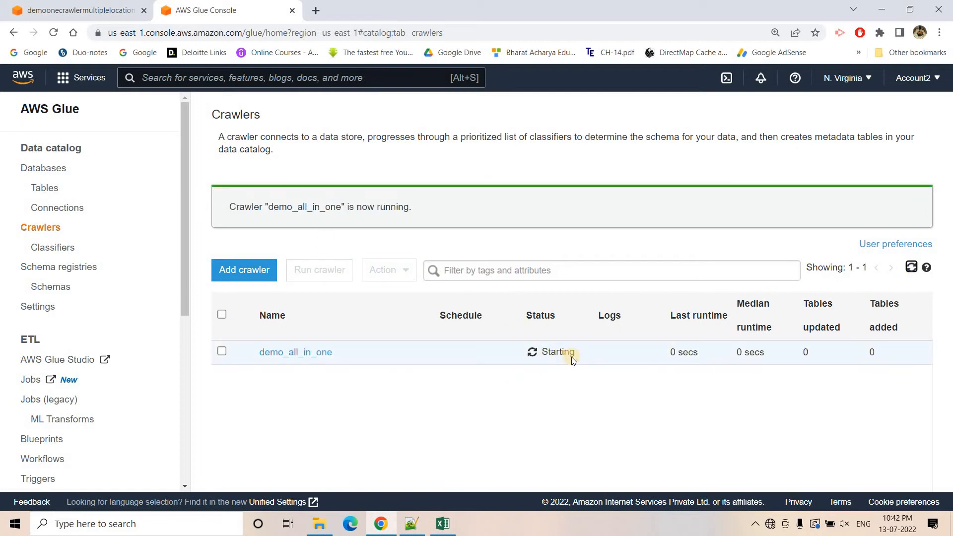
# Switch to the S3 browser tab, check the contents of the setosa folder, and return to the demoonecrawlermultiplelocation bucket
pyautogui.hotkey('ctrl', 'shift', 'Tab')
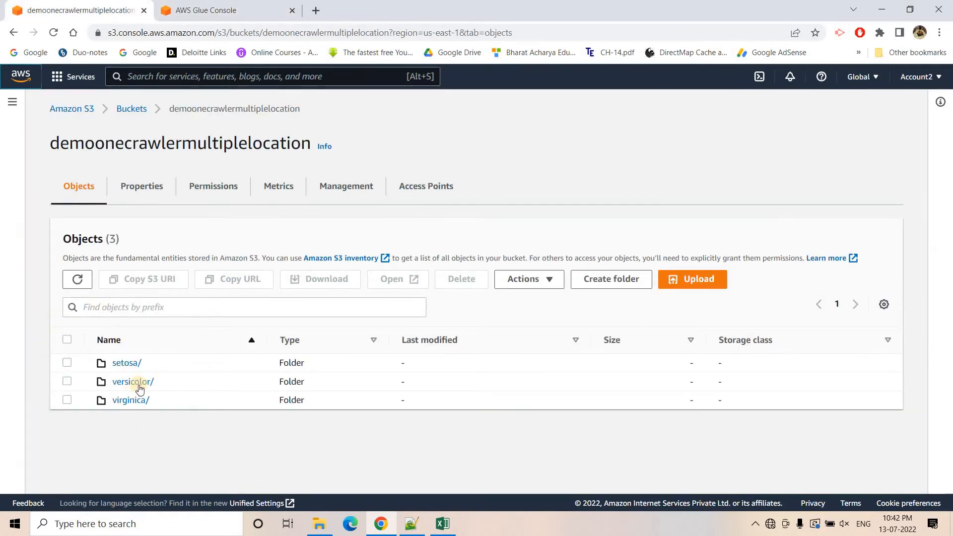
pyautogui.click(127, 363)
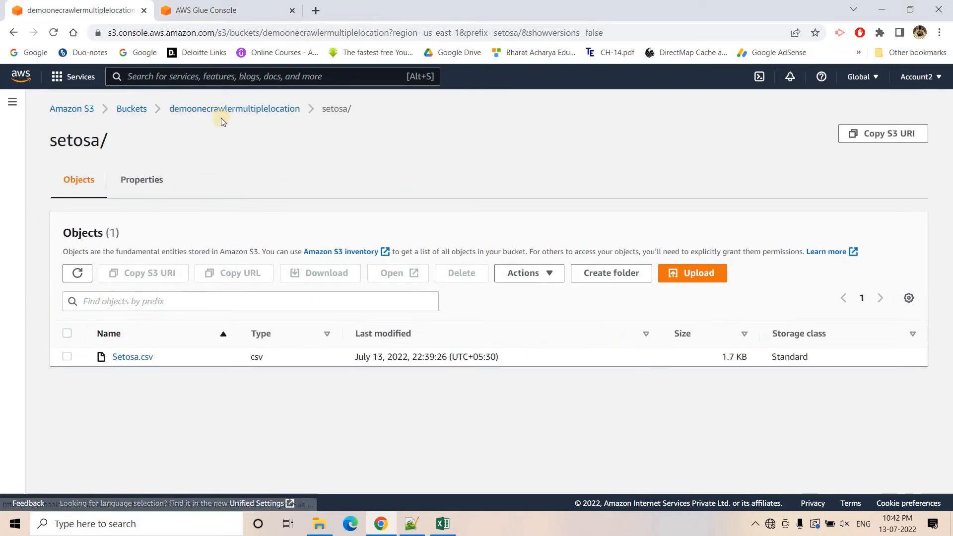
pyautogui.click(222, 109)
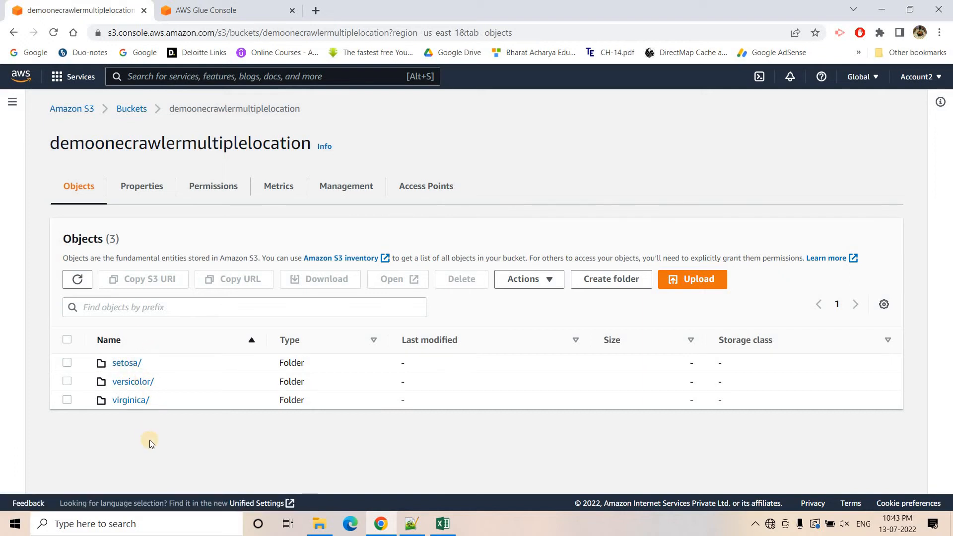
# Open the Athena query editor in a new browser tab and select demoyt as the database
pyautogui.click(221, 4)
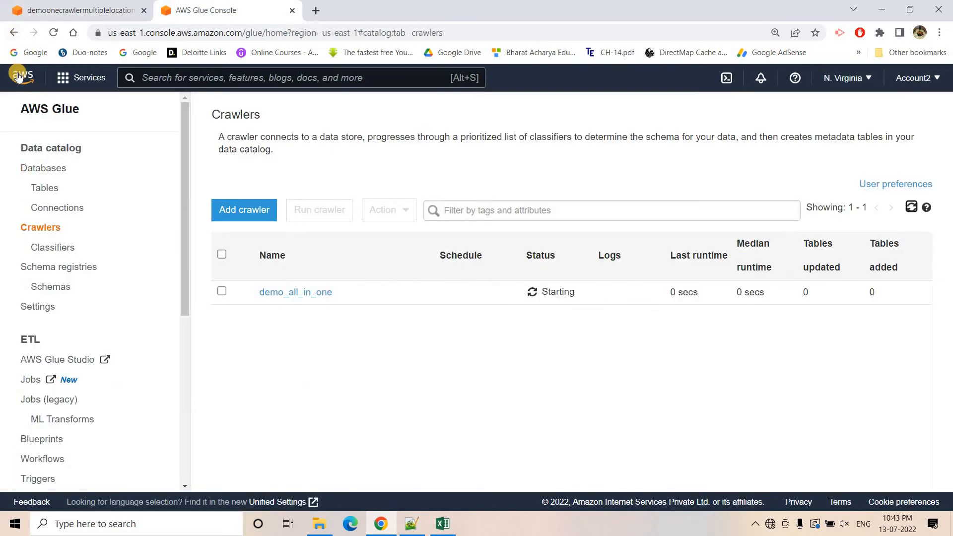
pyautogui.rightClick(32, 83)
pyautogui.click(40, 80)
pyautogui.click(348, 10)
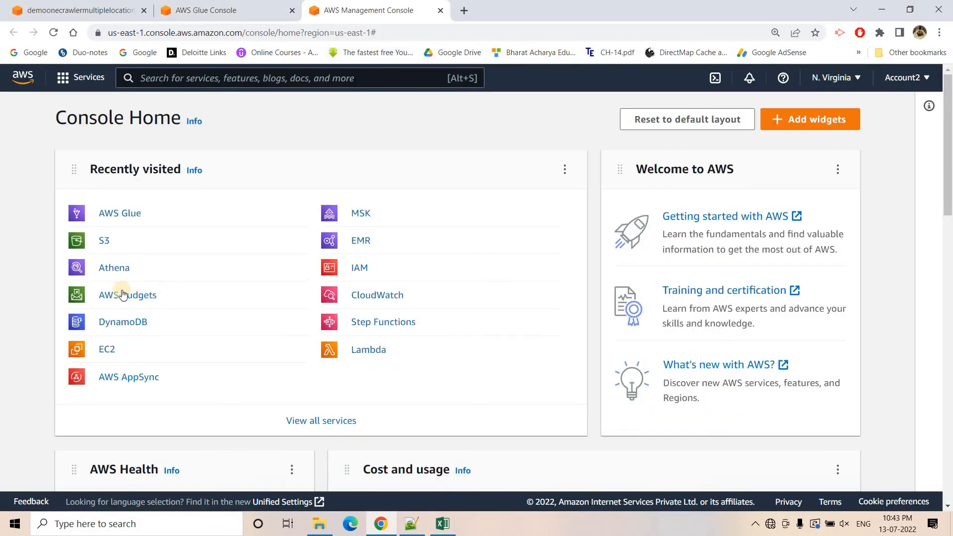
pyautogui.click(112, 269)
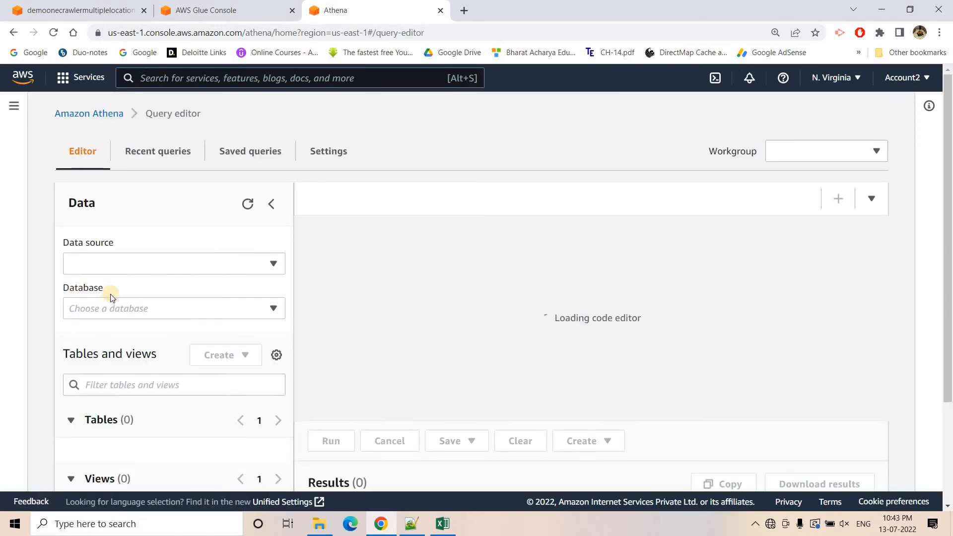
pyautogui.click(113, 308)
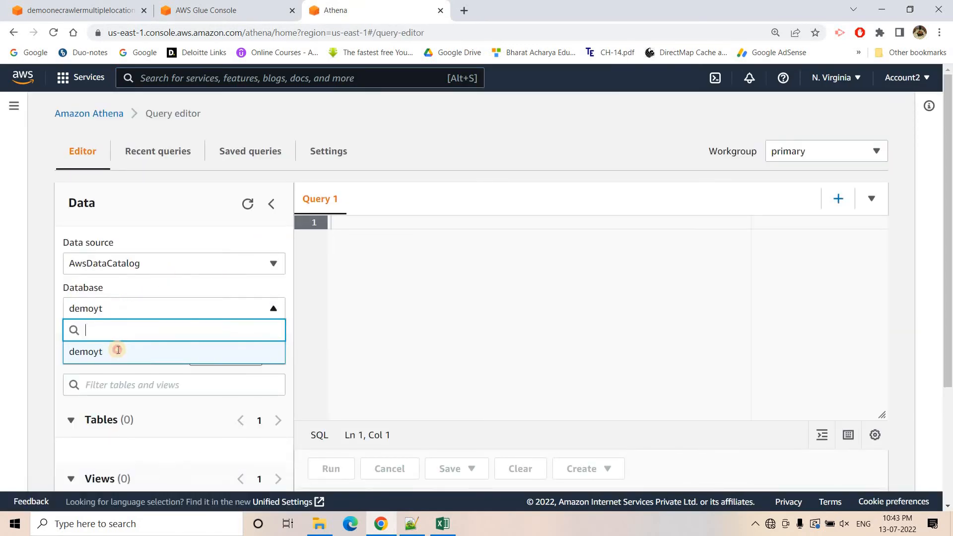
pyautogui.click(117, 348)
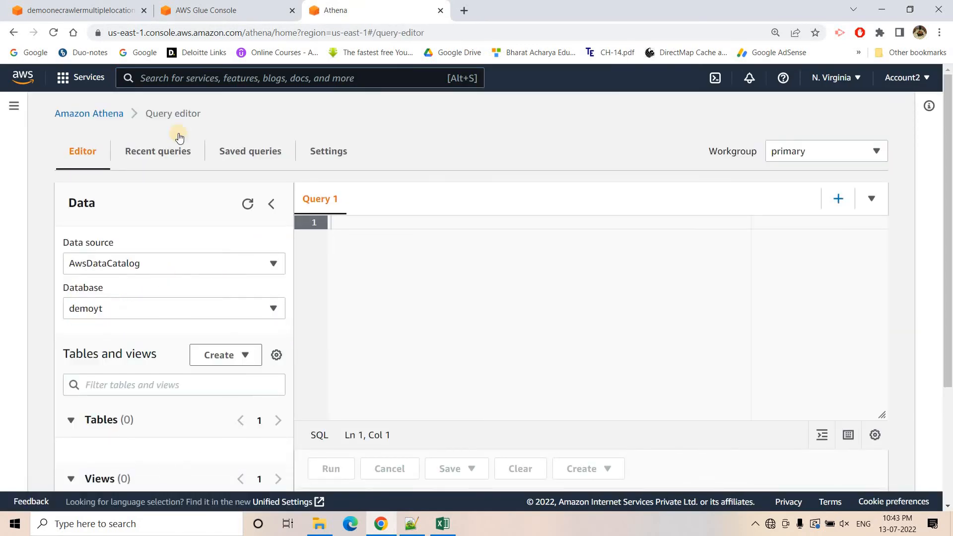
# Switch back to the AWS Glue browser tab, refresh the demo_all_in_one crawler status, and check the tables of the demoyt database
pyautogui.click(201, 9)
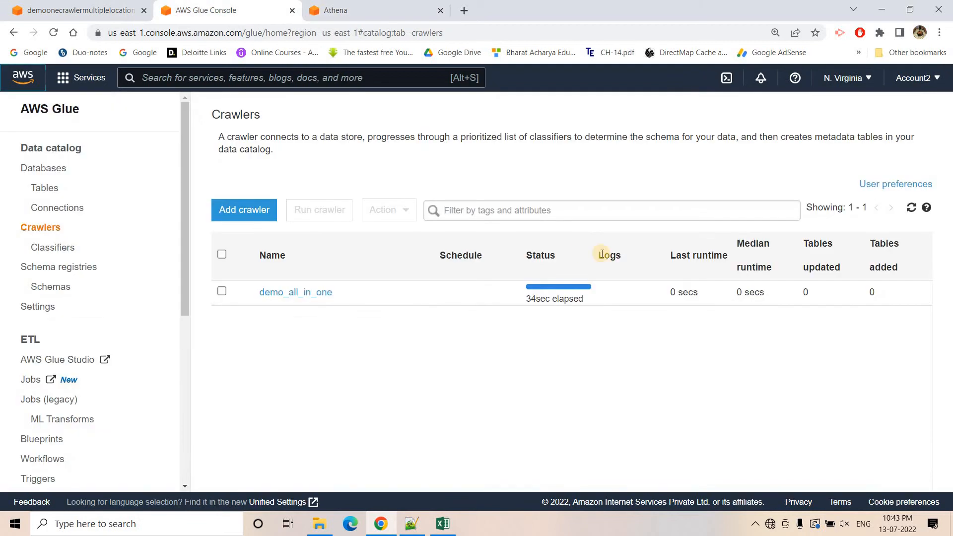
pyautogui.click(911, 208)
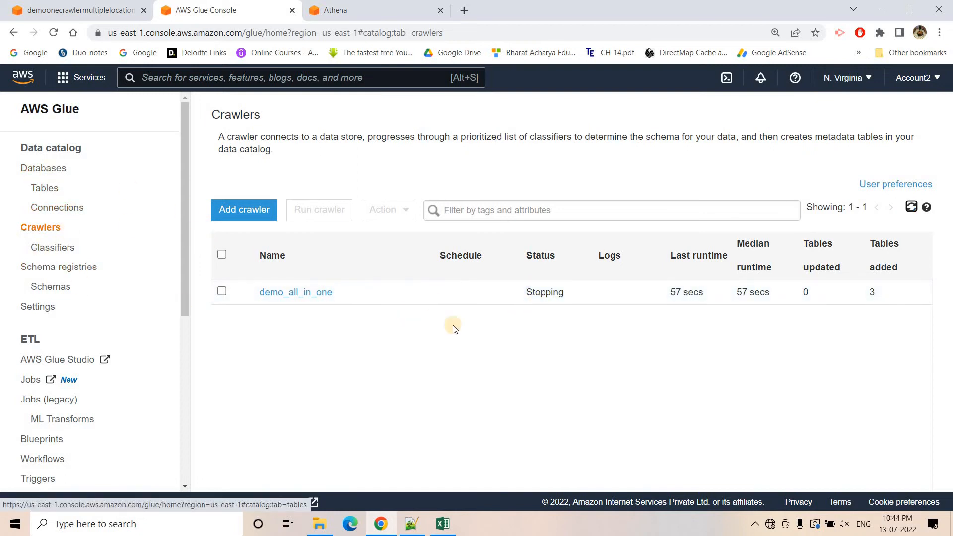
pyautogui.click(50, 170)
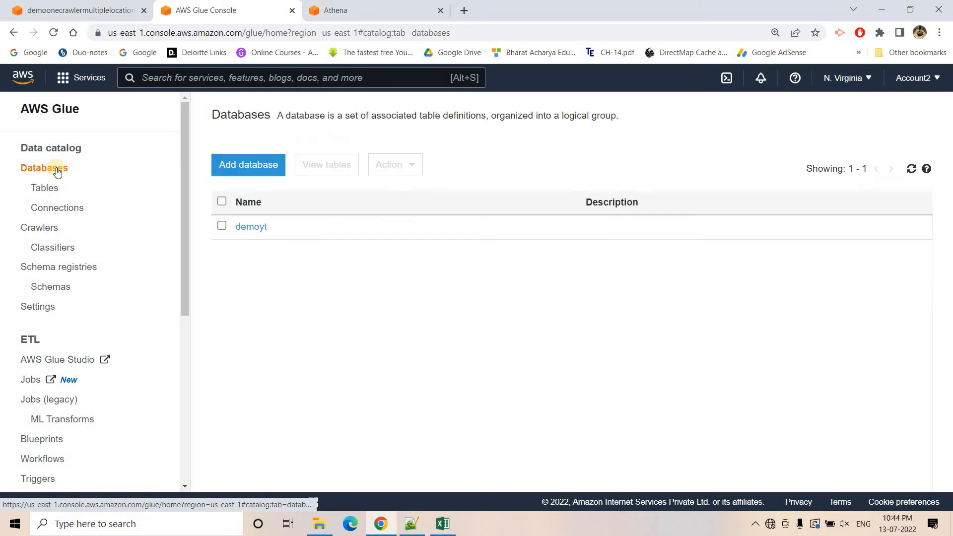
pyautogui.click(252, 228)
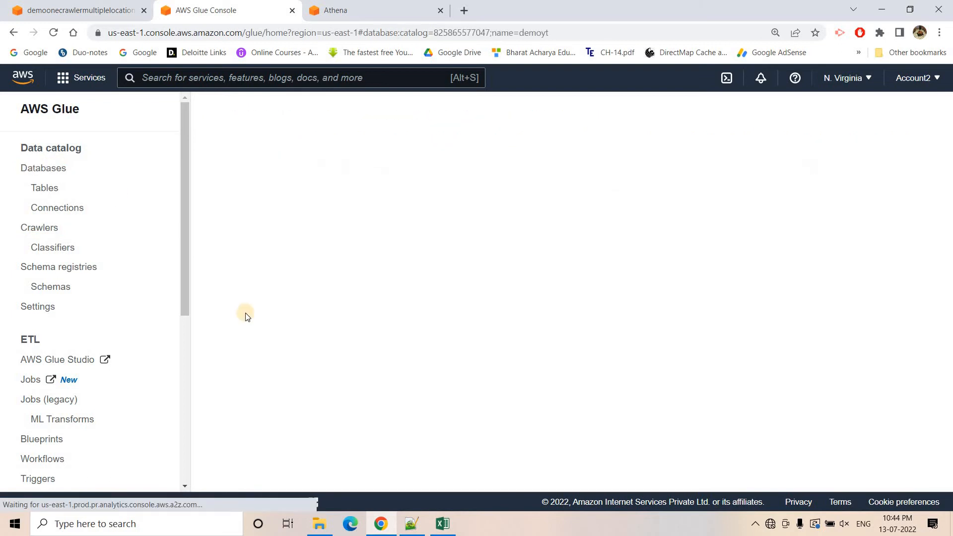
pyautogui.click(241, 303)
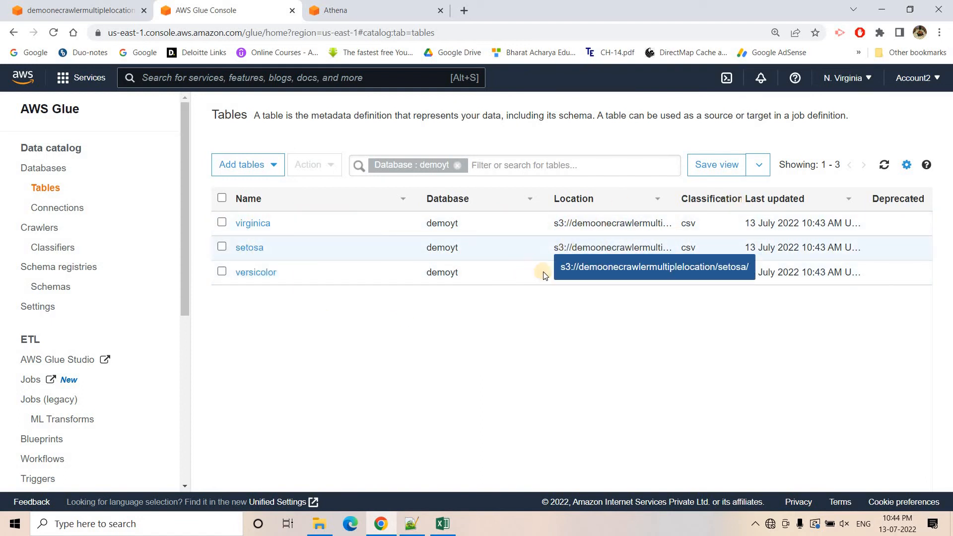
# Return to the Athena browser tab and refresh the data catalog to check the tables of demoyt
pyautogui.hotkey('ctrl', 'Tab')
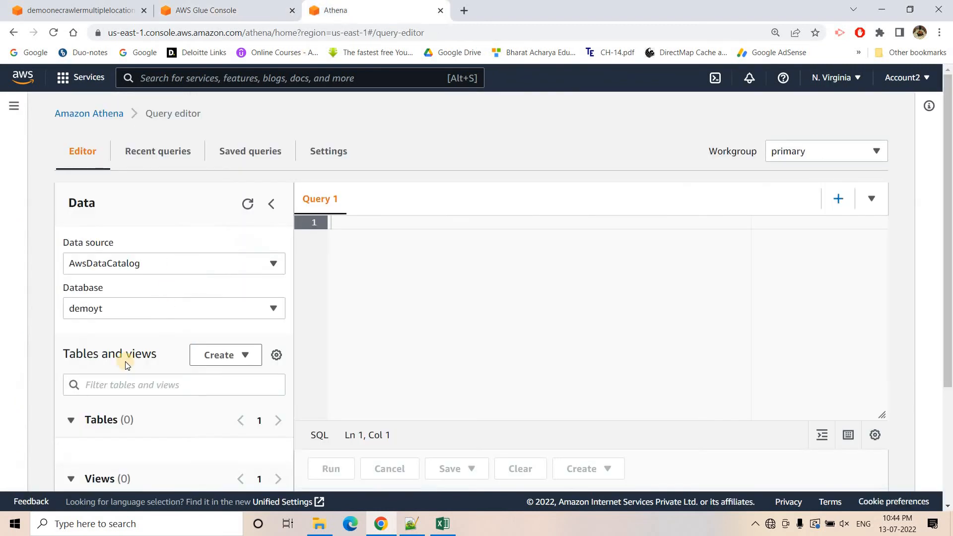
pyautogui.scroll(-3, 149, 293)
pyautogui.scroll(2, 214, 224)
pyautogui.click(251, 165)
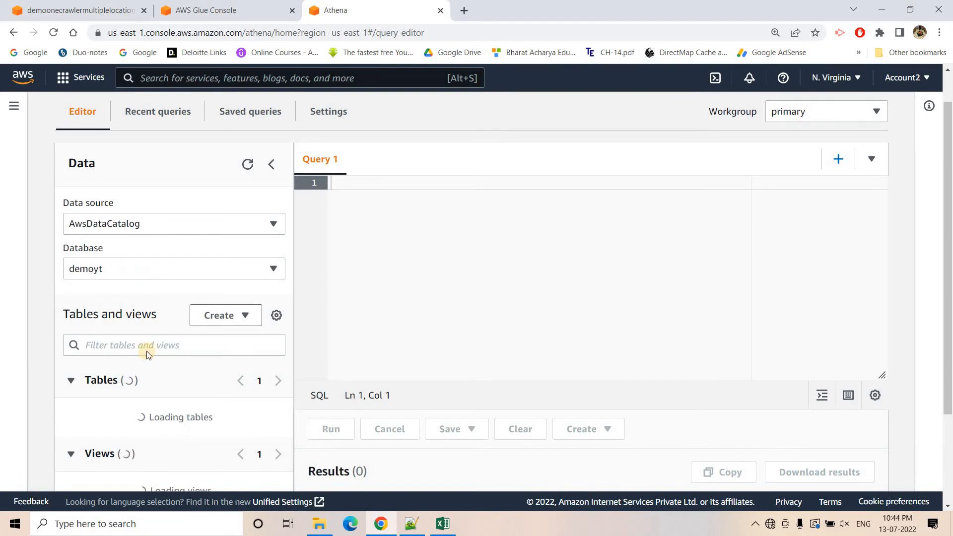
pyautogui.scroll(-2, 134, 328)
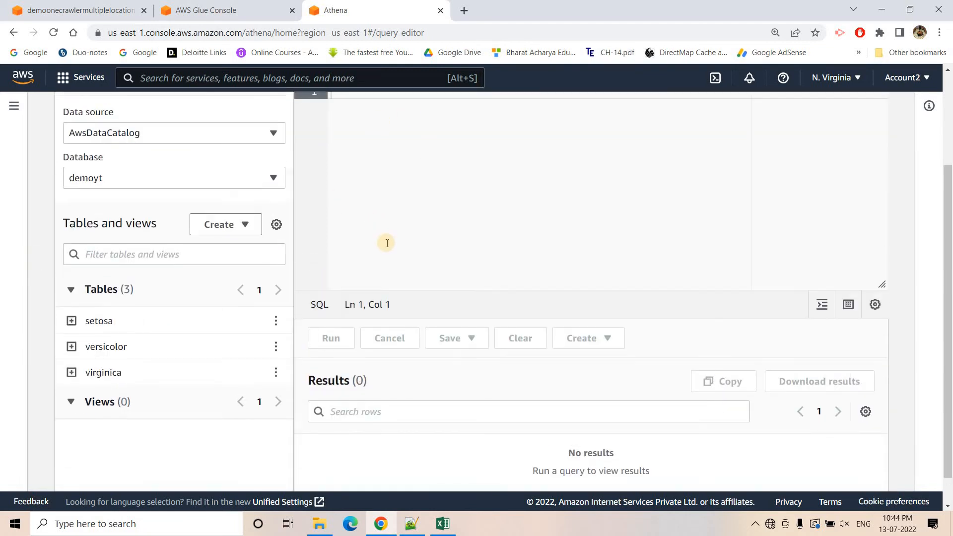
# Write the query "select distinct class_name from setosa;", copy its text, and run it
pyautogui.scroll(3, 387, 243)
pyautogui.write('select distinct class_name from')
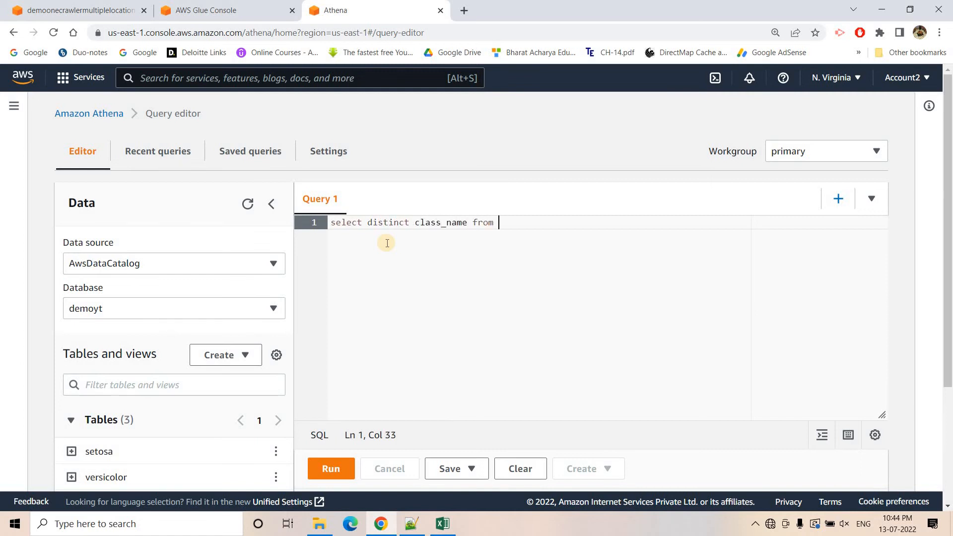
pyautogui.scroll(-1, 387, 245)
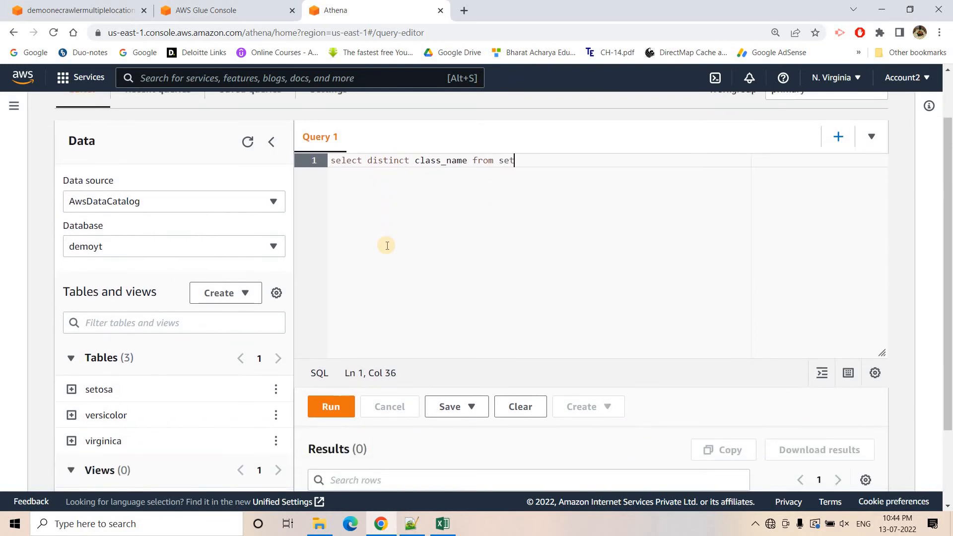
pyautogui.write('a;')
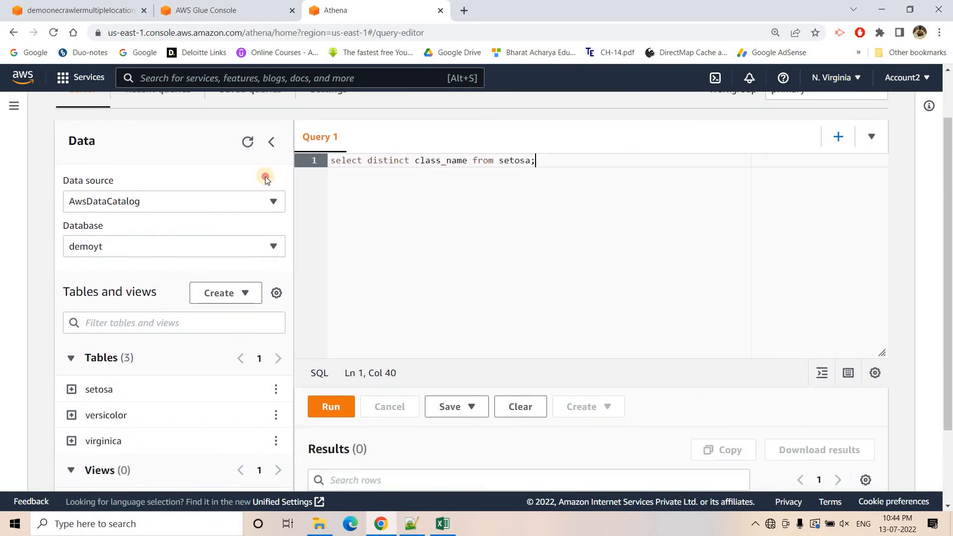
pyautogui.hotkey('ctrl', 'a')
pyautogui.hotkey('ctrl', 'c')
pyautogui.click(341, 406)
pyautogui.scroll(-1, 411, 449)
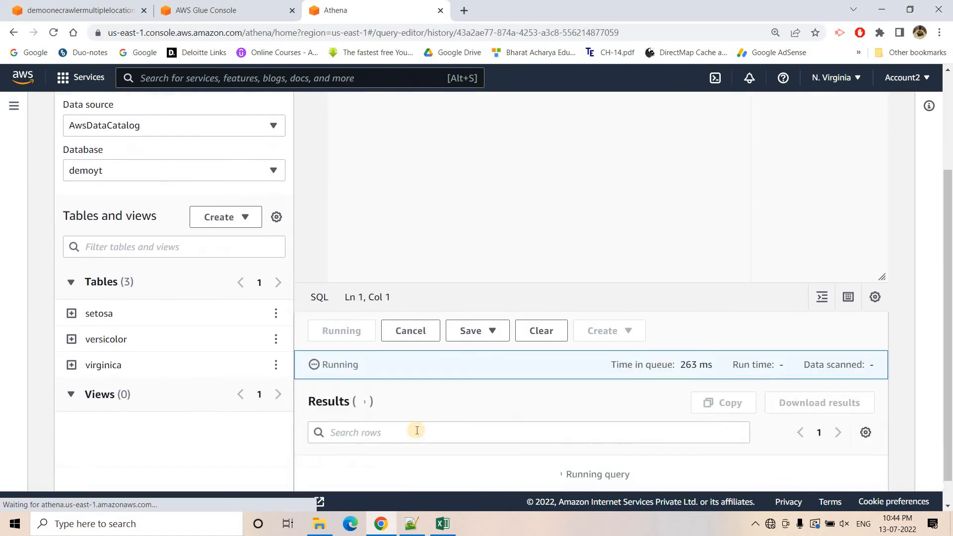
pyautogui.scroll(-1, 416, 427)
# Add a copy of the query two lines below, changing its table to get "select distinct class_name from versicolor;"
pyautogui.scroll(3, 496, 199)
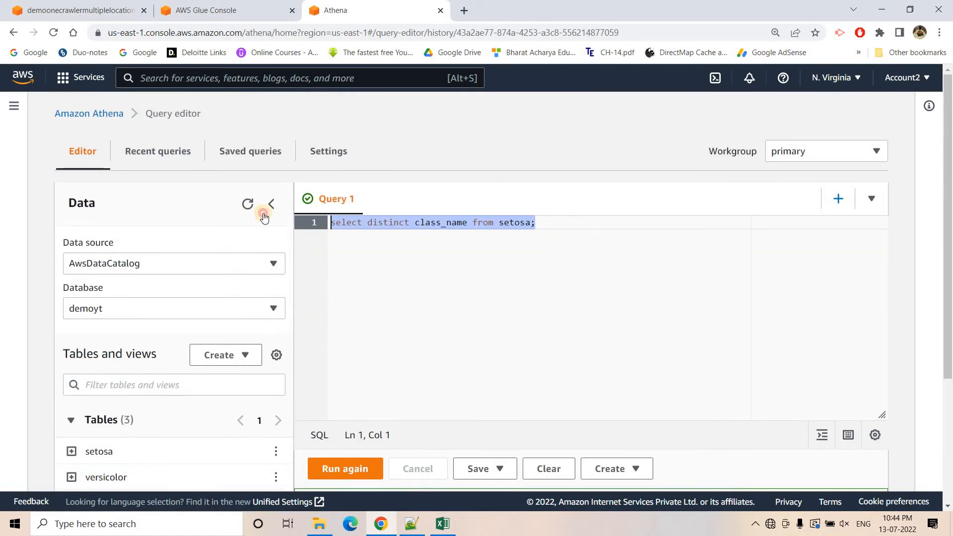
pyautogui.click(552, 231)
pyautogui.press('Return')
pyautogui.press('Return')
pyautogui.hotkey('ctrl', 'v')
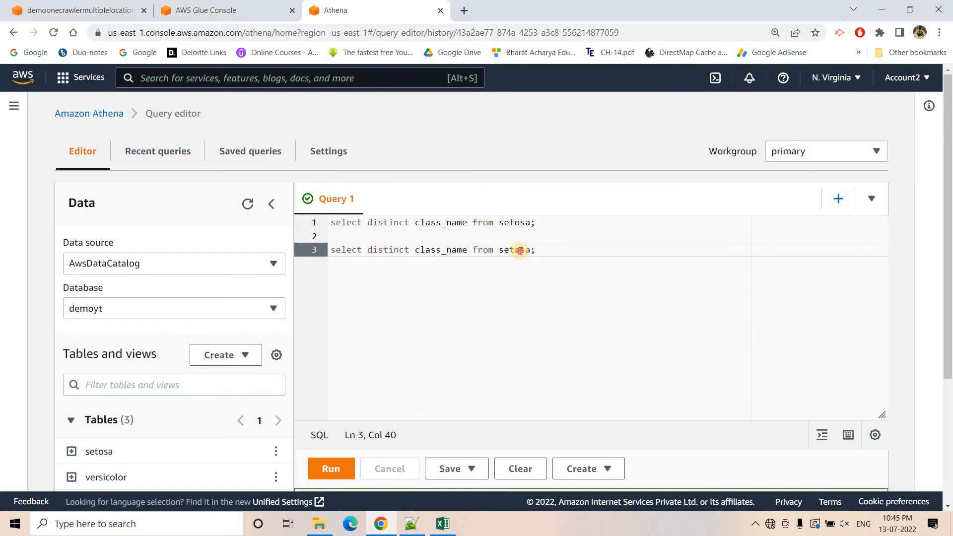
pyautogui.doubleClick(519, 251)
pyautogui.write('versicolor')
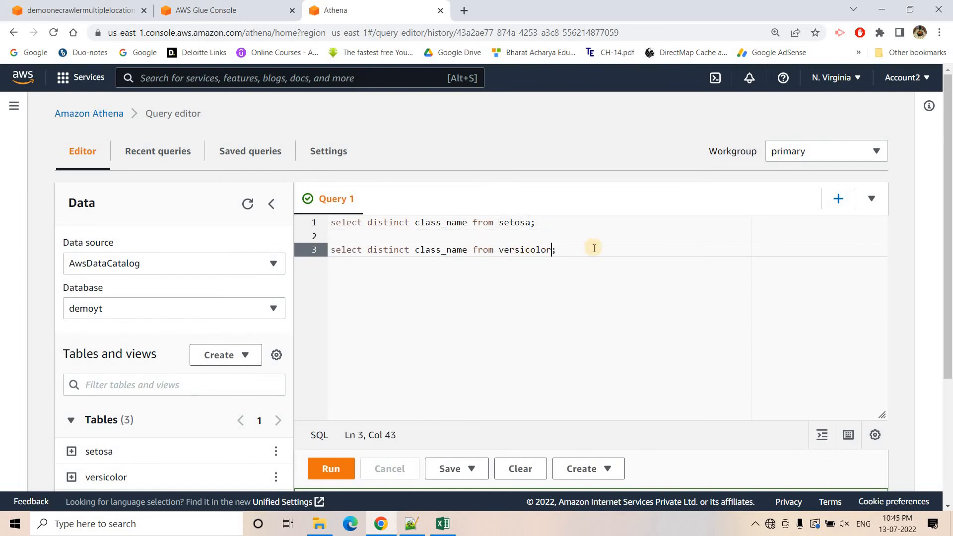
# Run only the versicolor query and check its class_name result
pyautogui.moveTo(592, 250); pyautogui.dragTo(298, 251)
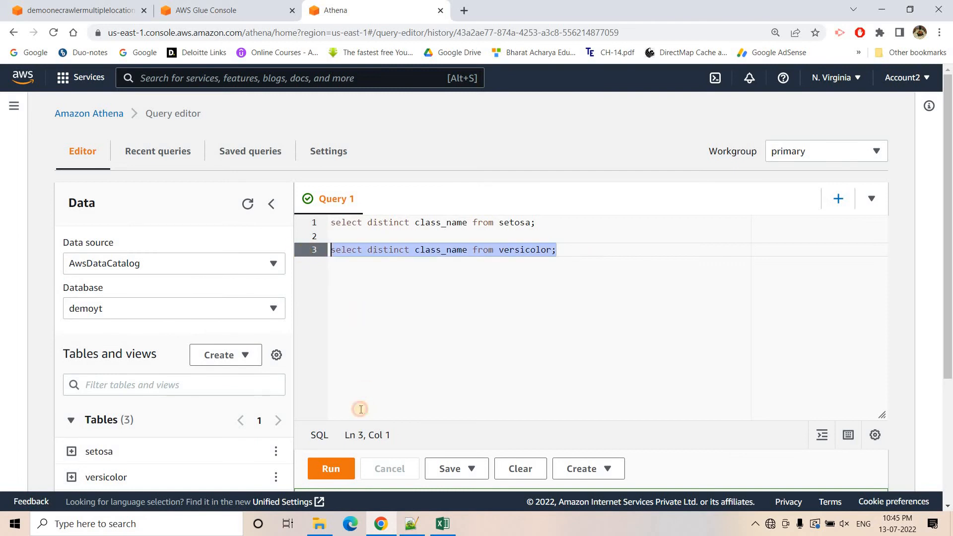
pyautogui.click(330, 468)
pyautogui.scroll(-3, 479, 427)
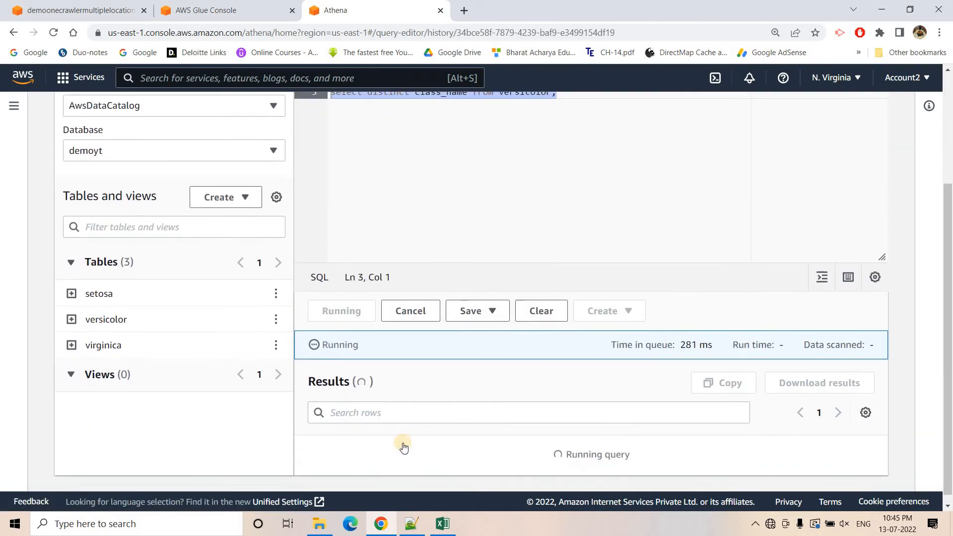
pyautogui.moveTo(355, 467); pyautogui.dragTo(428, 463)
pyautogui.click(543, 330)
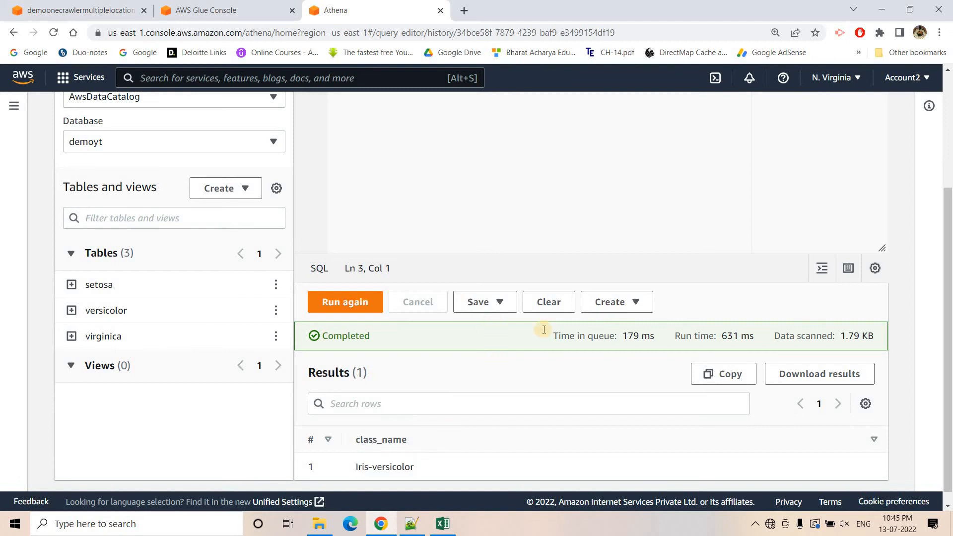
# Duplicate the versicolor query two lines below and change its table name to virginica
pyautogui.scroll(4, 543, 329)
pyautogui.moveTo(580, 254); pyautogui.dragTo(311, 254)
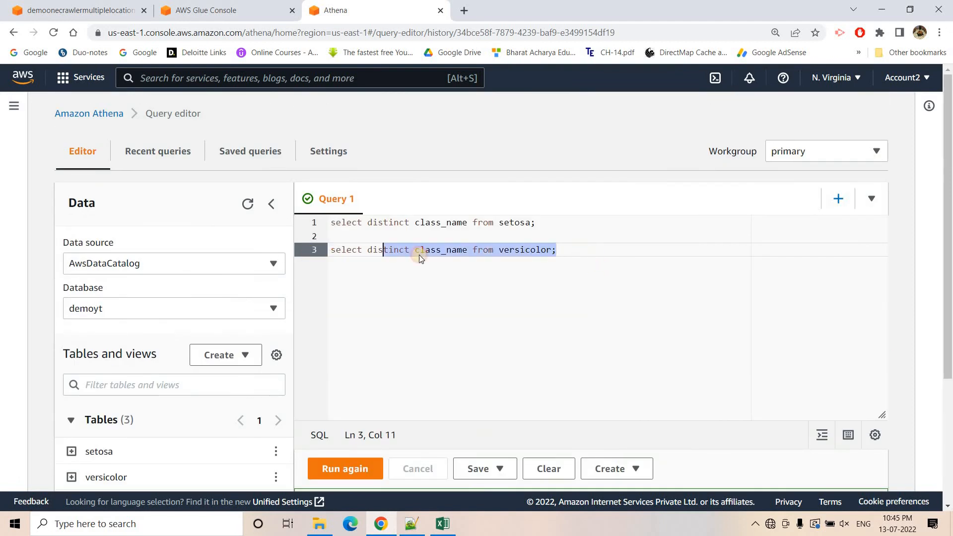
pyautogui.hotkey('ctrl', 'c')
pyautogui.click(578, 249)
pyautogui.press('Return')
pyautogui.press('Return')
pyautogui.hotkey('ctrl', 'v')
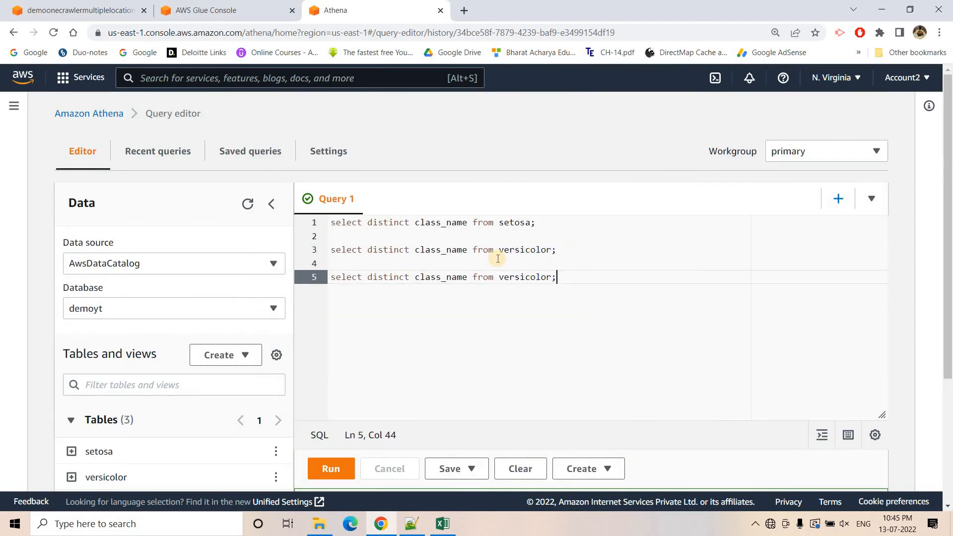
pyautogui.scroll(-2, 92, 392)
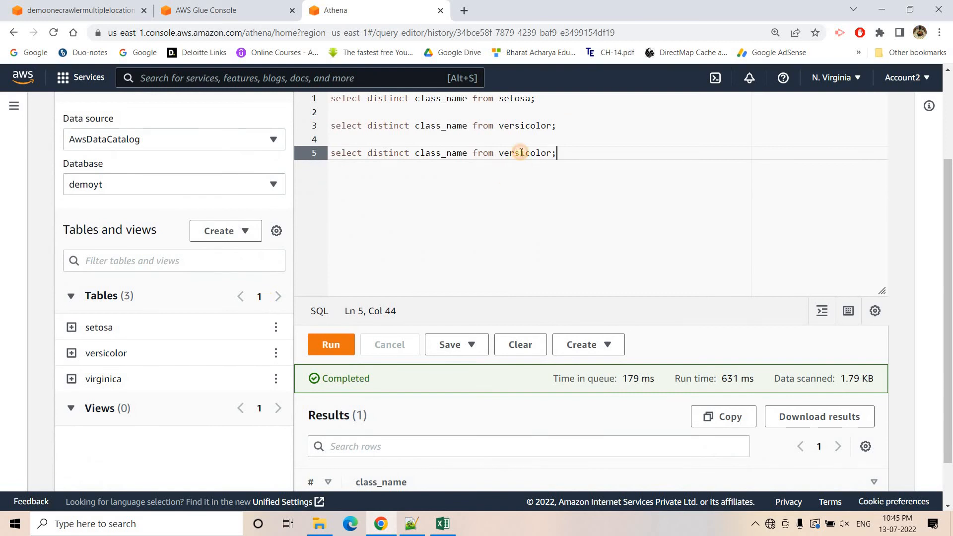
pyautogui.doubleClick(521, 153)
pyautogui.write('virginica')
# Run only the virginica query and check its class_name result
pyautogui.click(564, 144)
pyautogui.moveTo(573, 152); pyautogui.dragTo(313, 139)
pyautogui.click(331, 344)
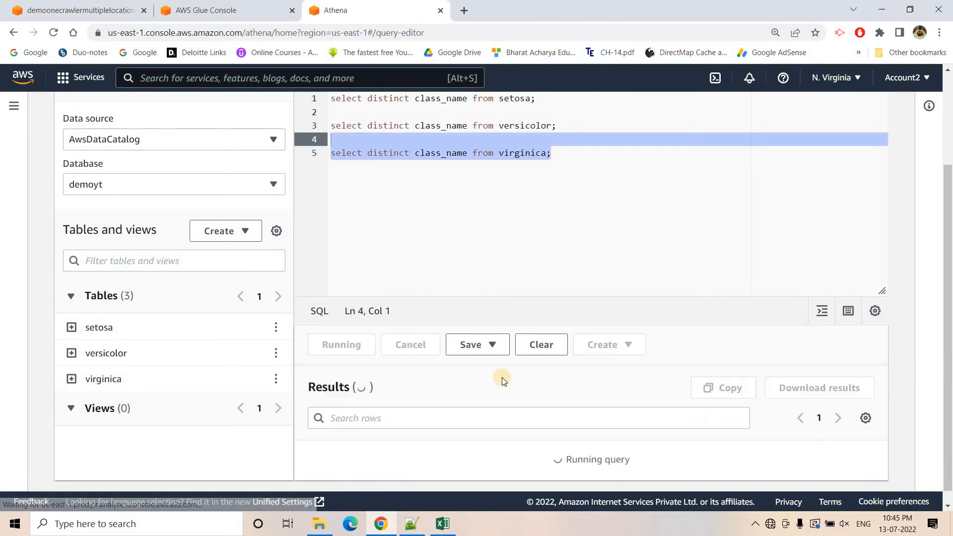
pyautogui.scroll(-1, 377, 452)
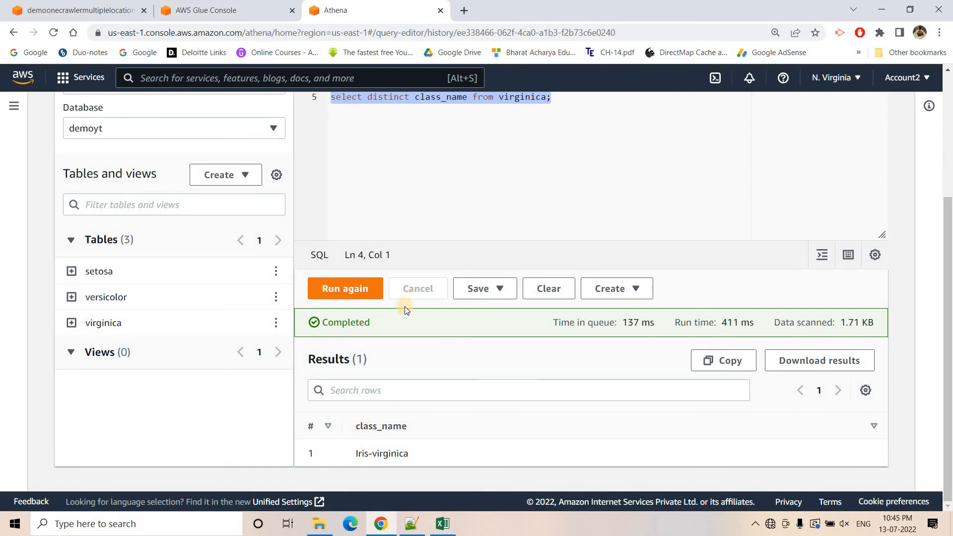
# Generate the table DDL for virginica and check its S3 location
pyautogui.click(275, 323)
pyautogui.click(325, 174)
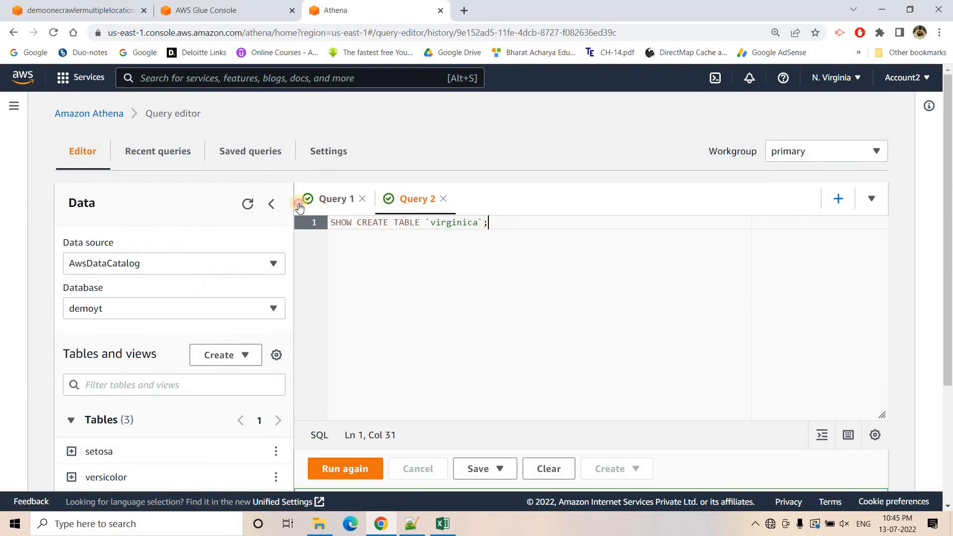
pyautogui.scroll(-6, 407, 290)
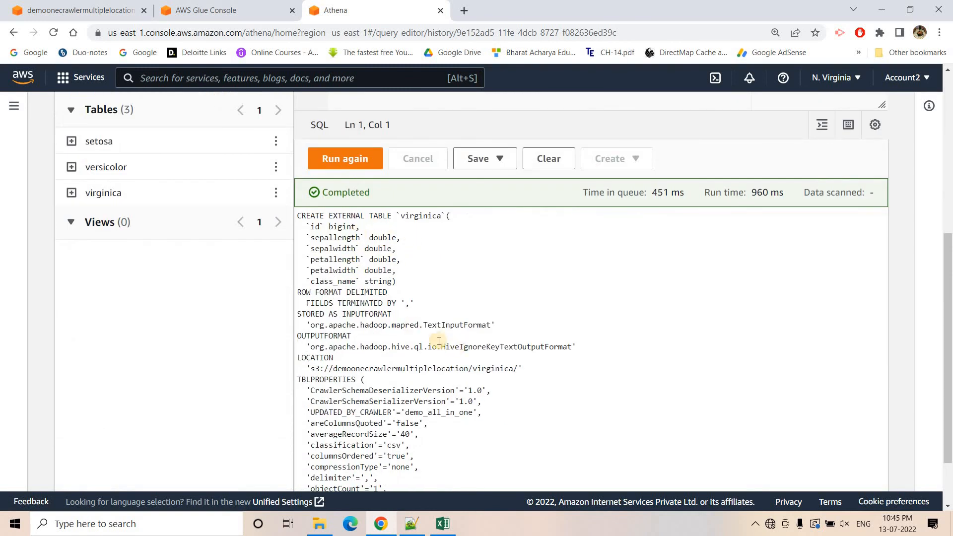
pyautogui.moveTo(325, 368); pyautogui.dragTo(514, 368)
pyautogui.click(87, 200)
# Generate the table DDL for versicolor and check the folder in its S3 location
pyautogui.click(276, 168)
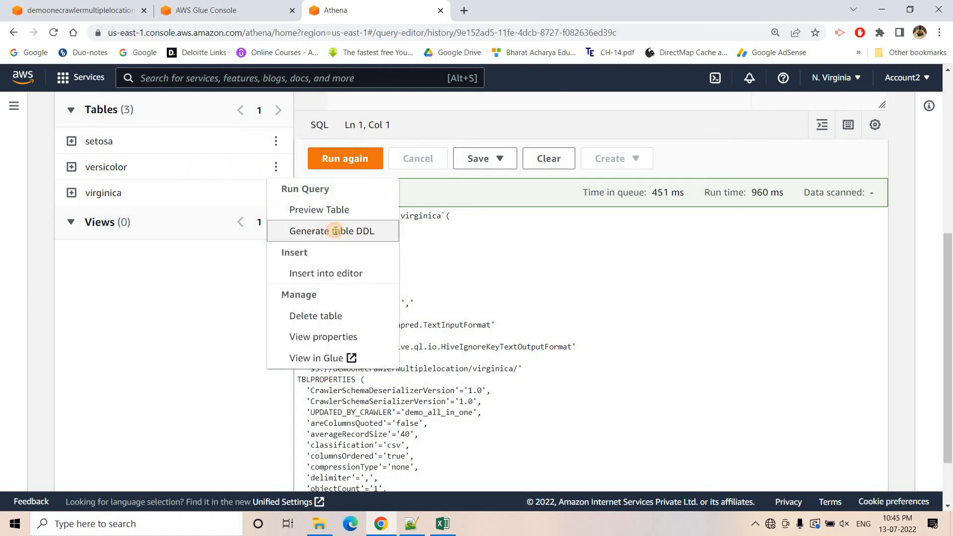
pyautogui.click(335, 229)
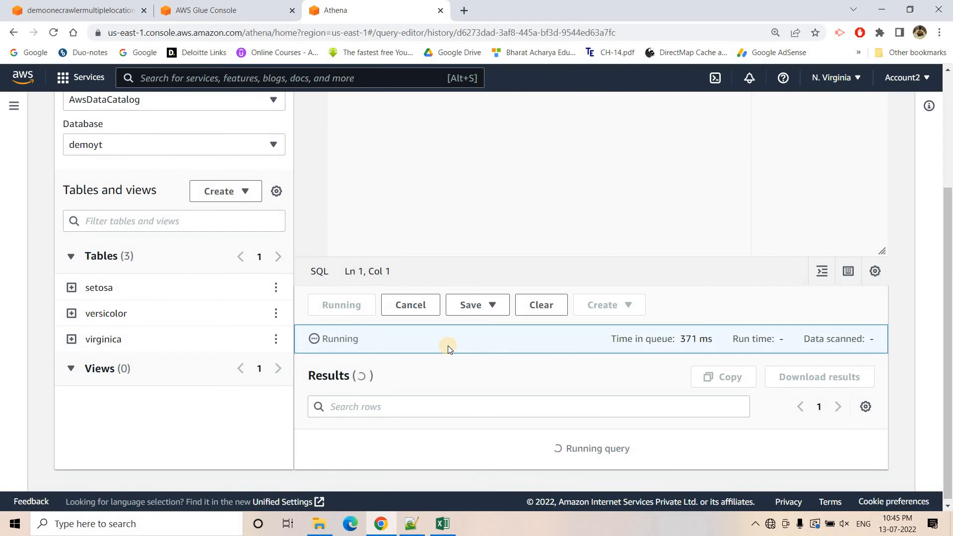
pyautogui.scroll(-3, 484, 388)
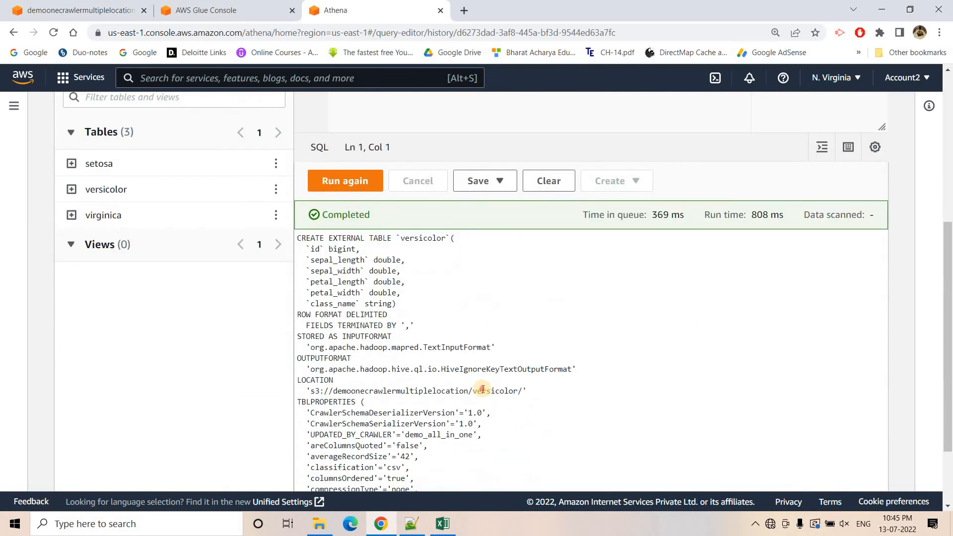
pyautogui.doubleClick(483, 390)
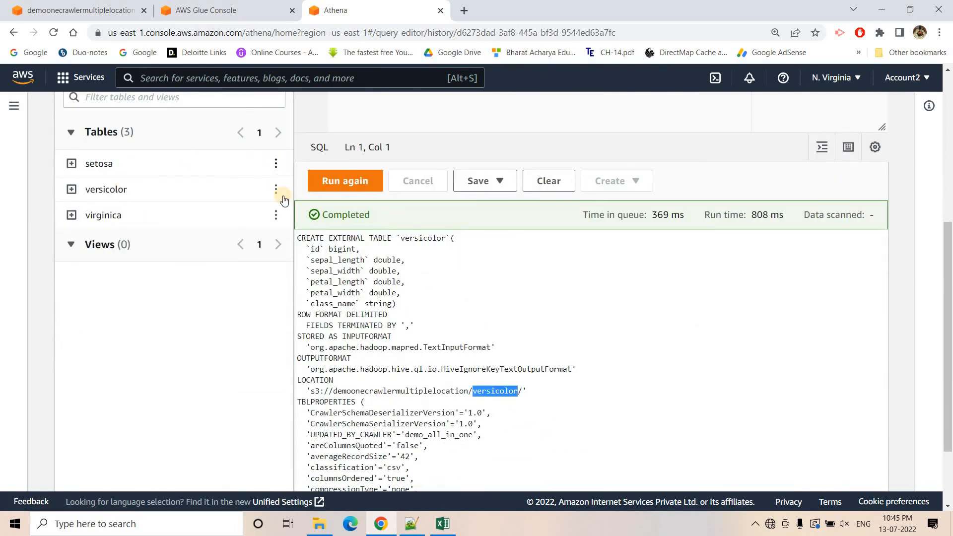
# Generate the table DDL for setosa and check the folder in its S3 location
pyautogui.click(276, 189)
pyautogui.click(348, 226)
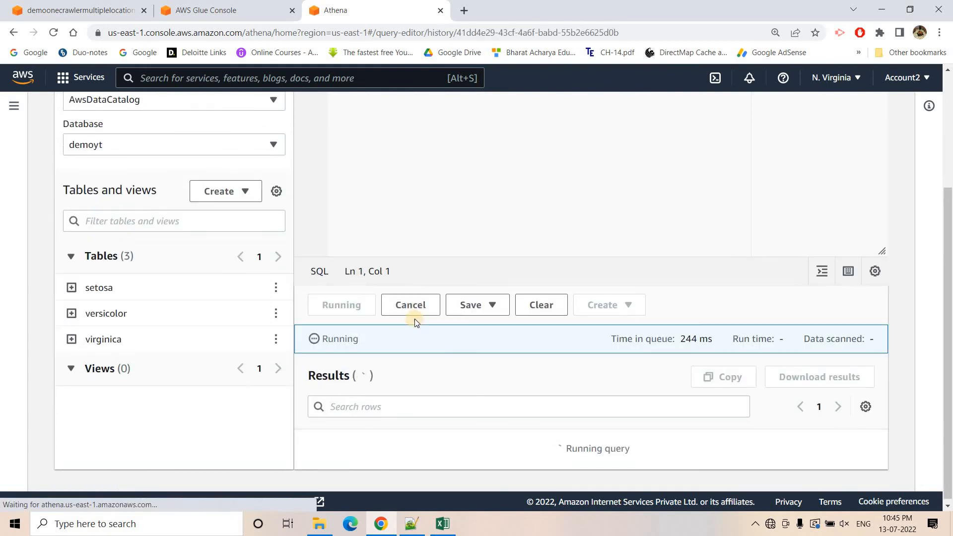
pyautogui.scroll(-4, 481, 298)
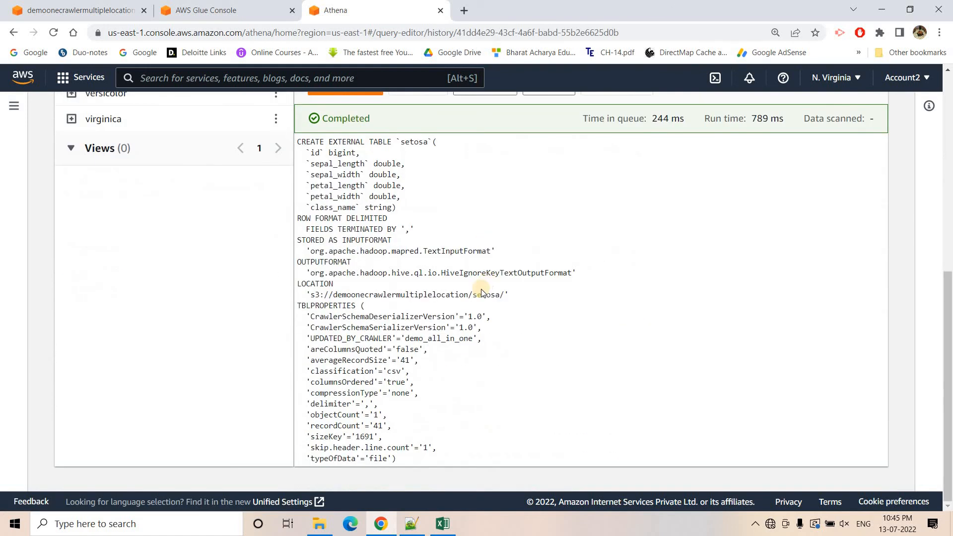
pyautogui.doubleClick(482, 294)
pyautogui.click(482, 295)
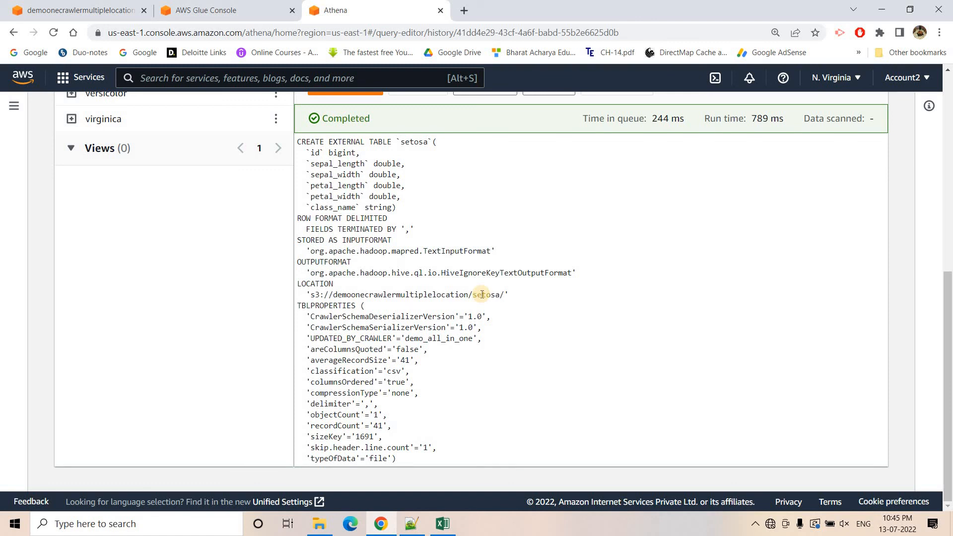